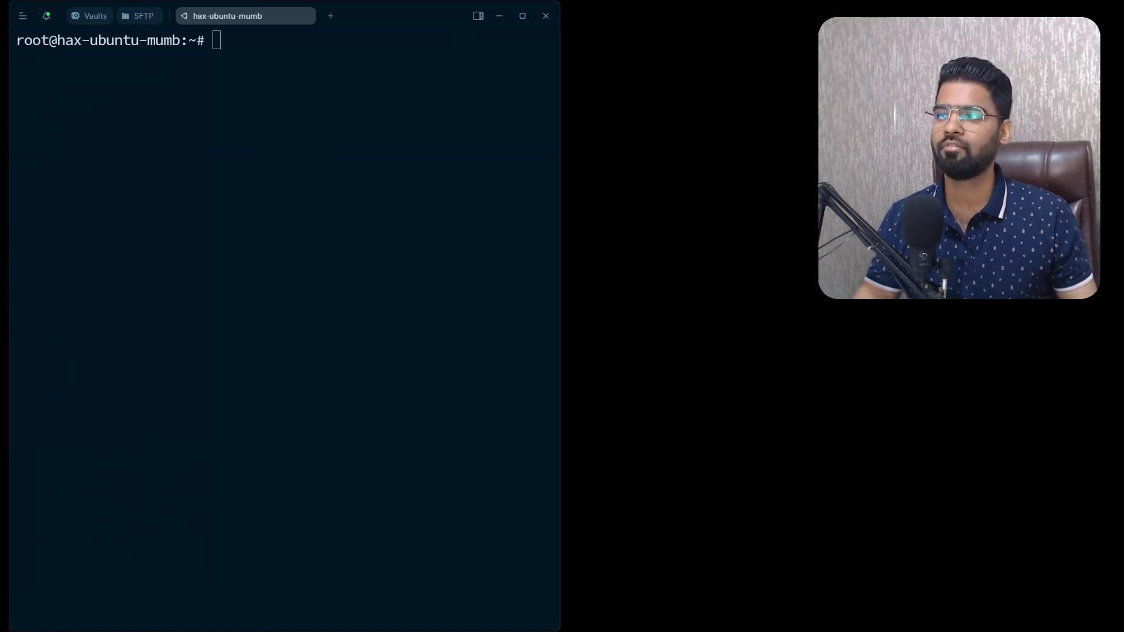
Step: Switch to Chrome and read the title of the Day#15 Incident Response Basics page on GitHub
key(alt+Tab)
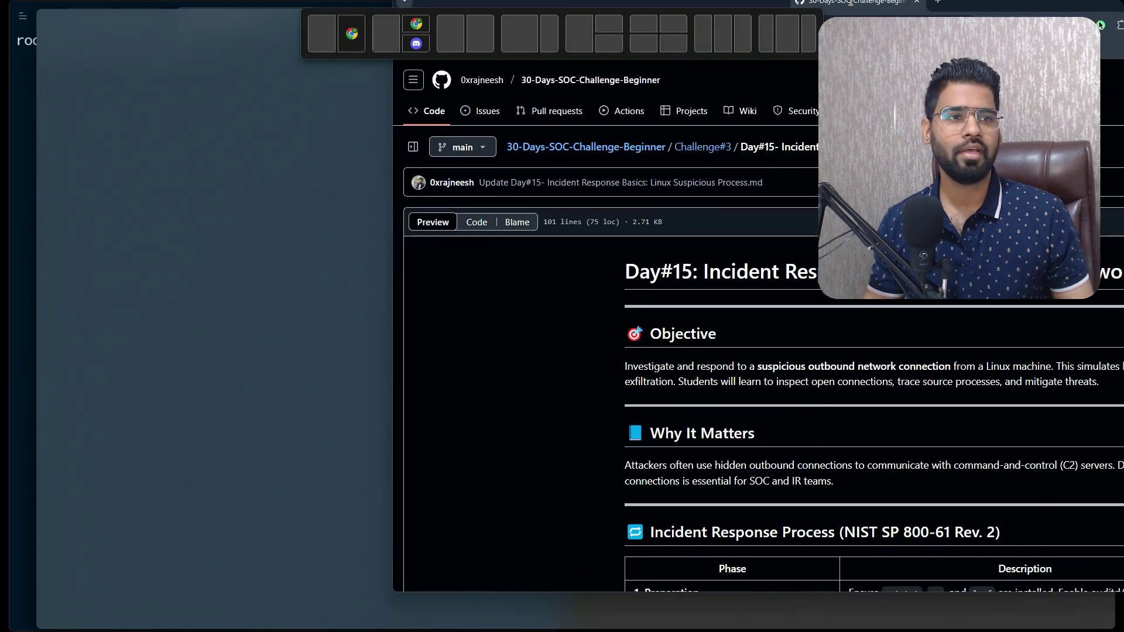
scroll(484, 144, down, 5)
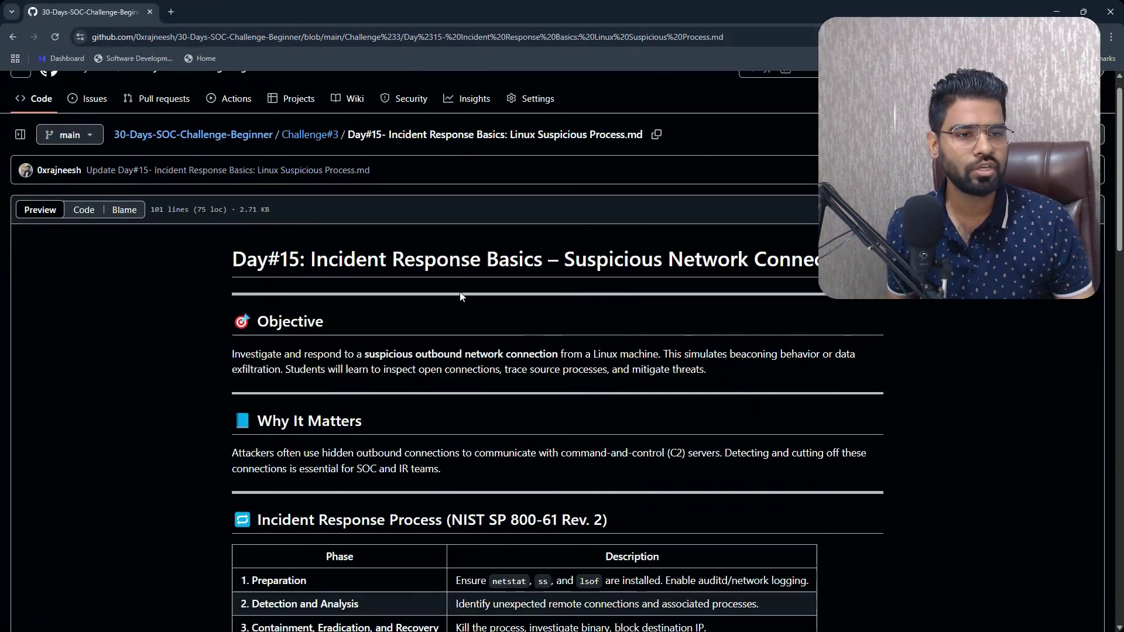
scroll(437, 283, up, 6)
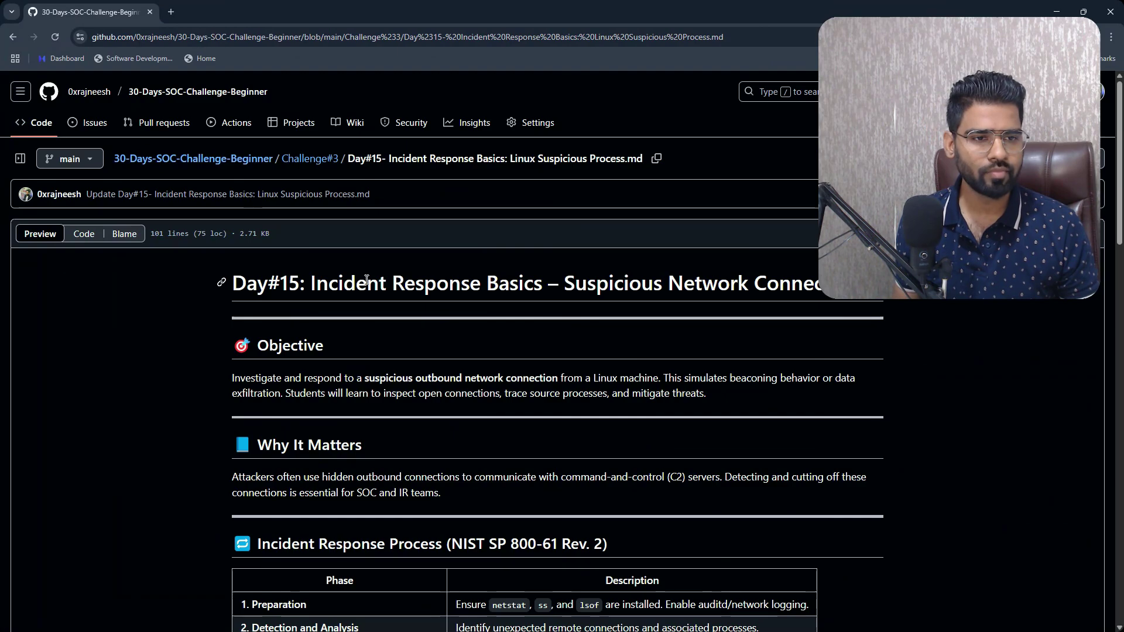
drag(368, 283, 332, 283)
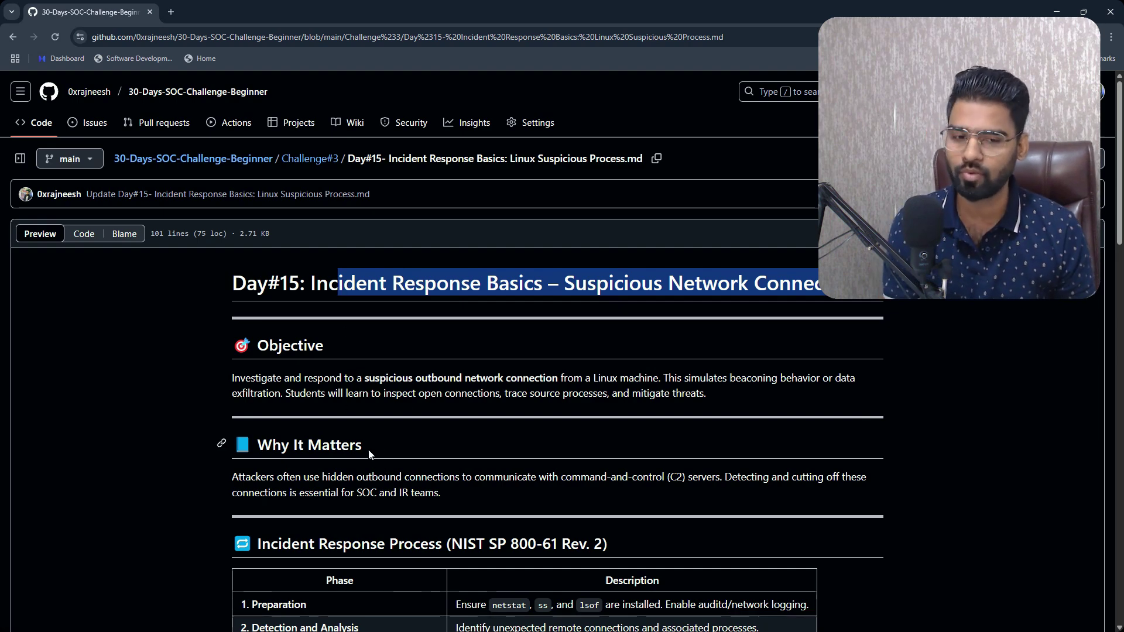
Step: Examine the Incident Response Process (NIST SP 800-61 Rev. 2) table, including the detection, containment, eradication and recovery phases
scroll(369, 454, down, 5)
drag(258, 212, 557, 212)
click(559, 212)
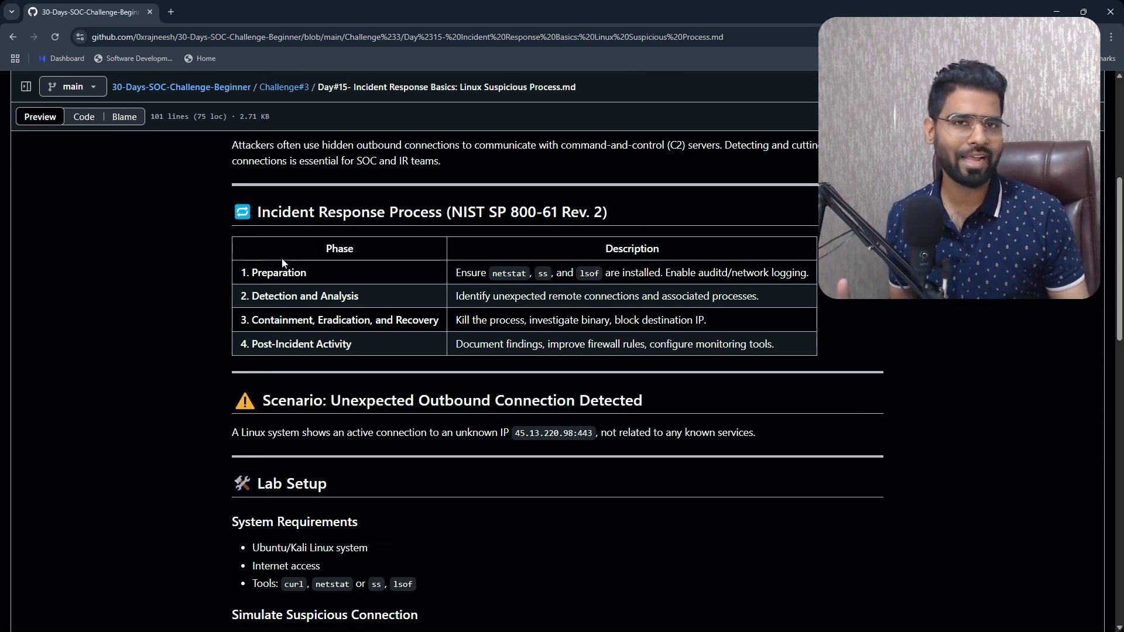
triple_click(308, 291)
drag(470, 296, 769, 328)
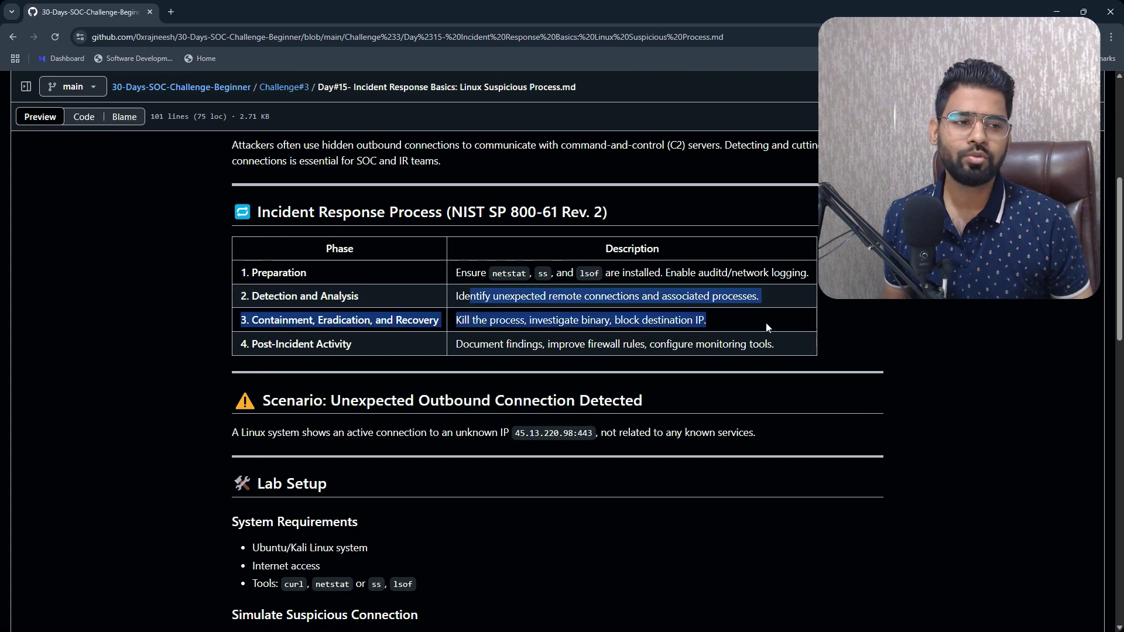
click(595, 316)
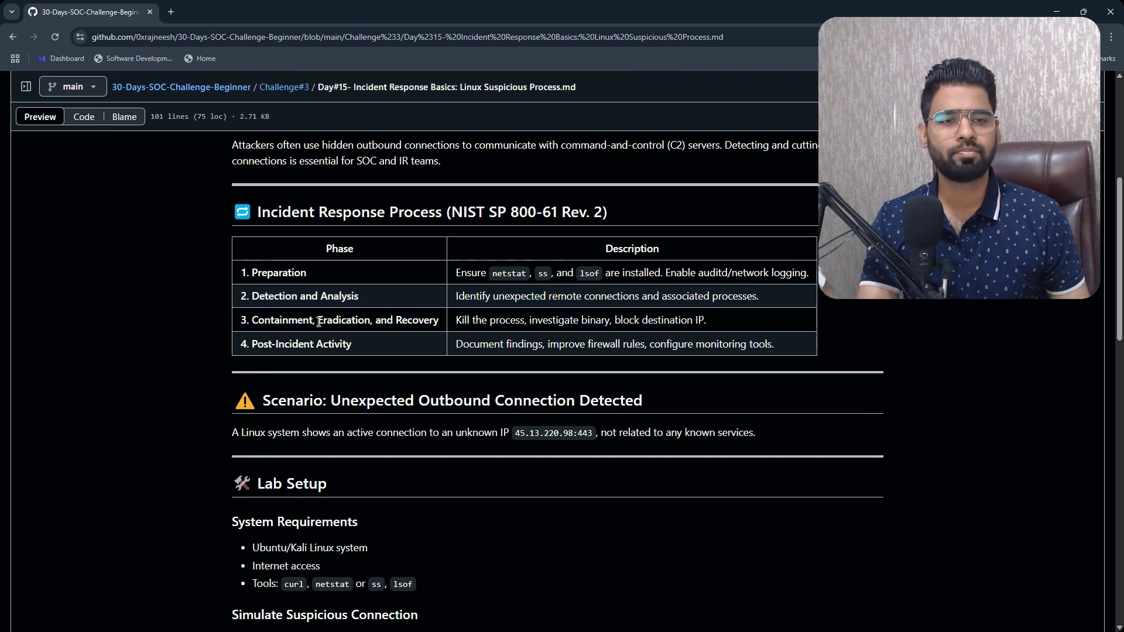
drag(264, 320, 409, 327)
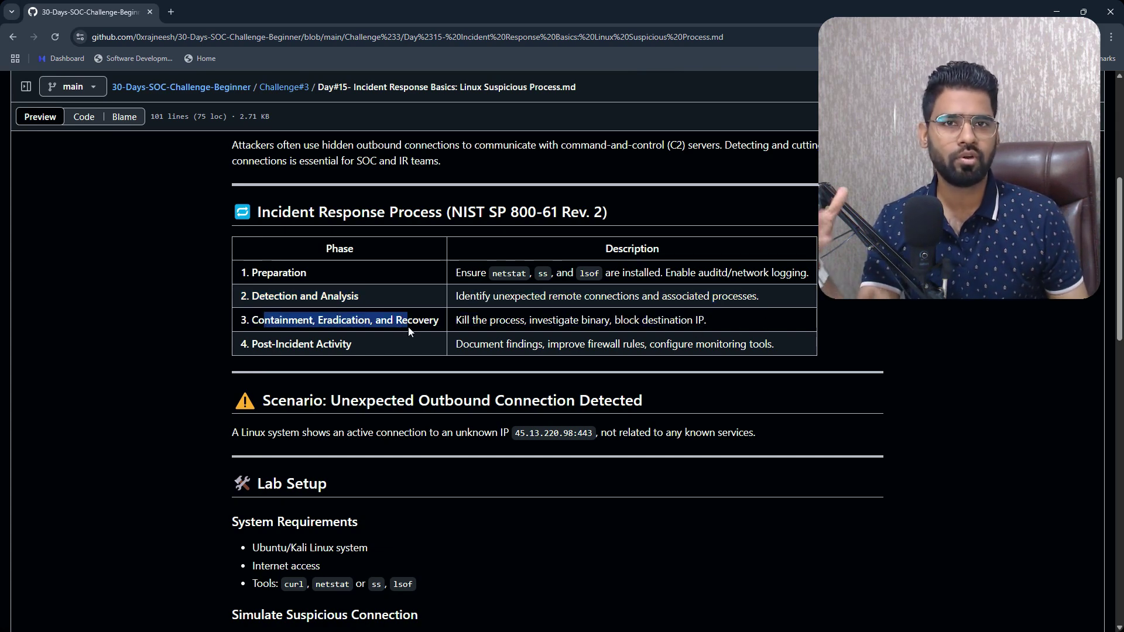
click(255, 322)
drag(256, 321, 515, 346)
click(443, 373)
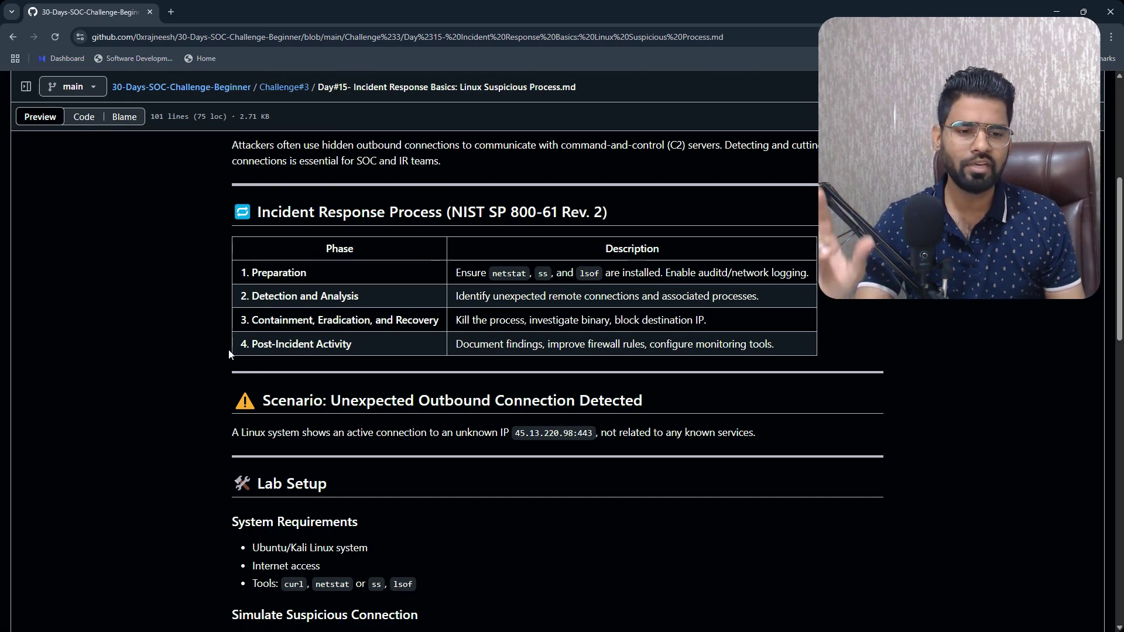
Step: Examine the nohup bash command under Simulate Suspicious Connection, including its curl target 45.13.220.98, and copy the command
scroll(256, 370, down, 5)
double_click(281, 318)
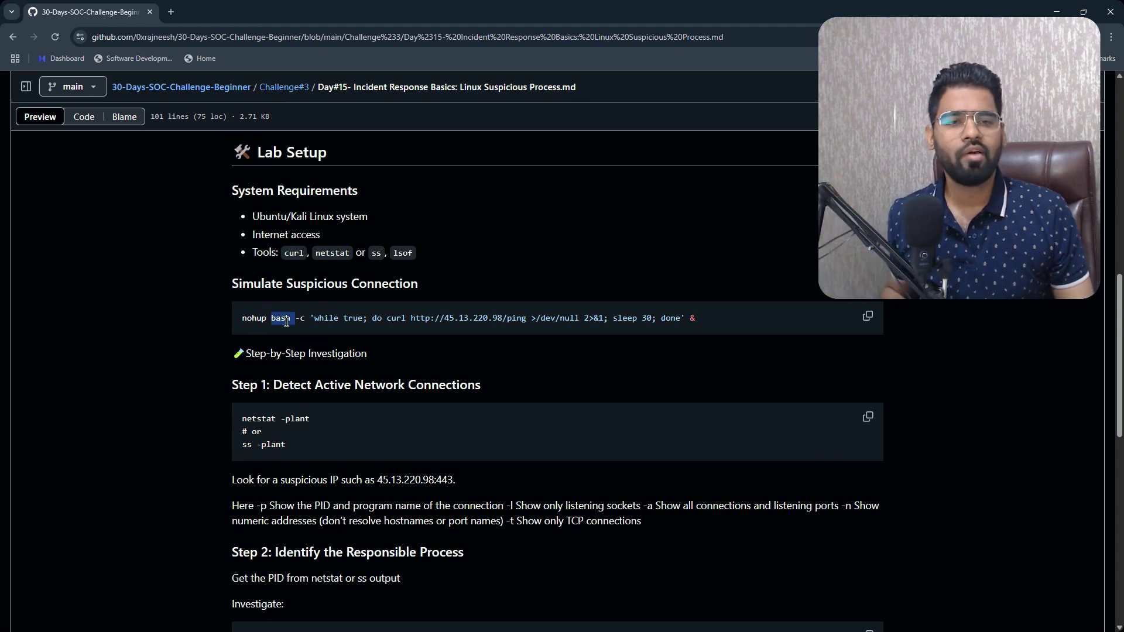
click(868, 316)
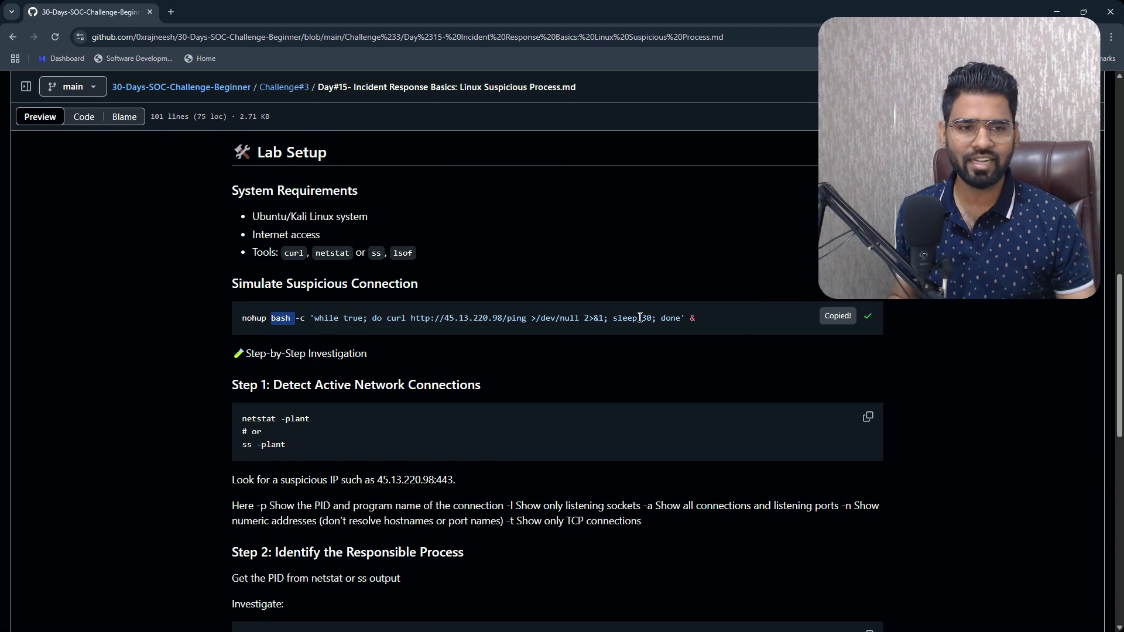
click(243, 317)
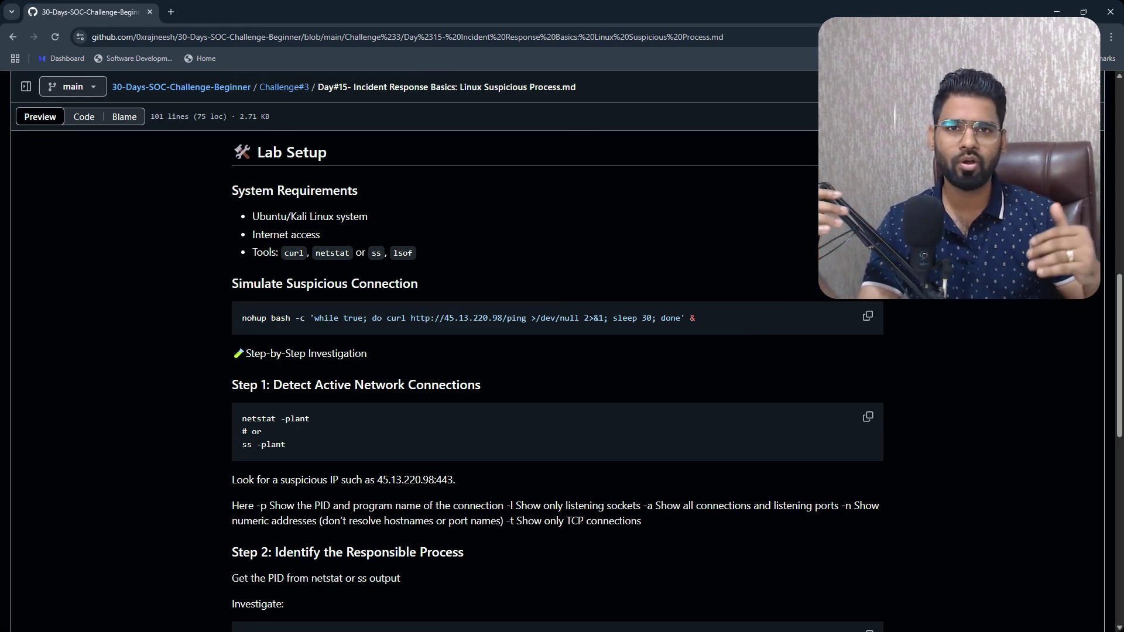
click(868, 316)
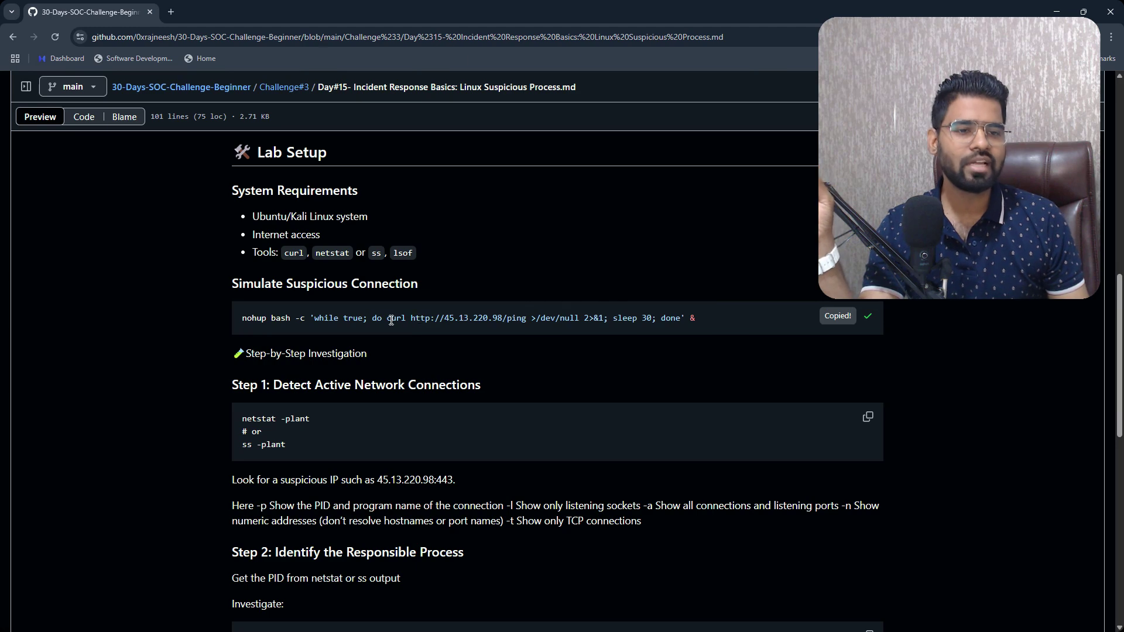
drag(387, 319, 498, 328)
click(447, 325)
click(499, 323)
click(446, 319)
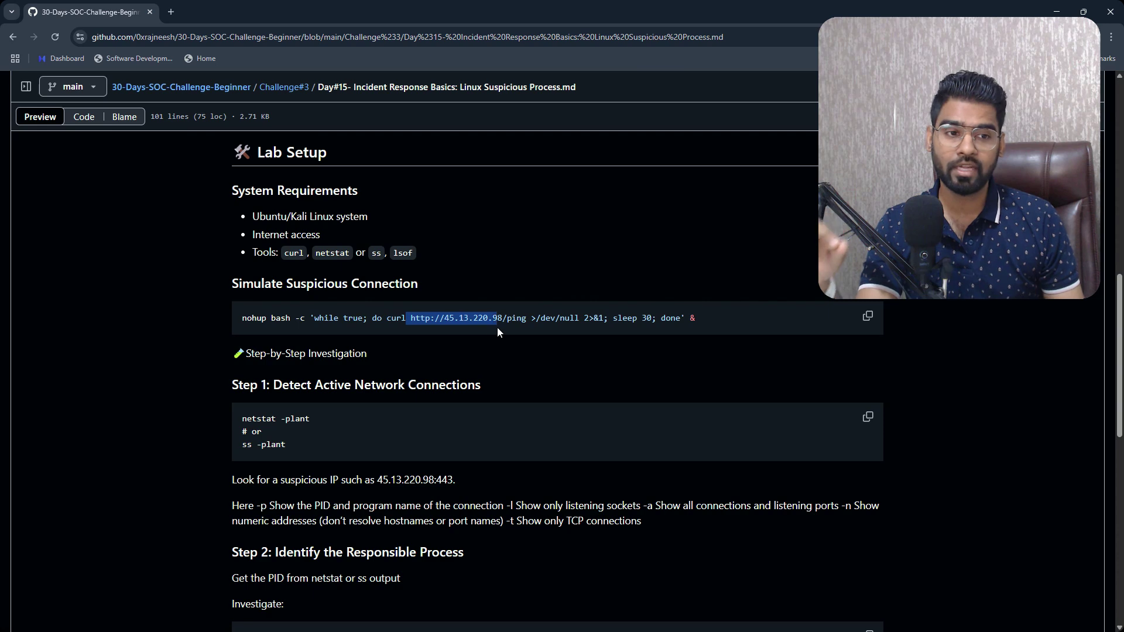
click(449, 328)
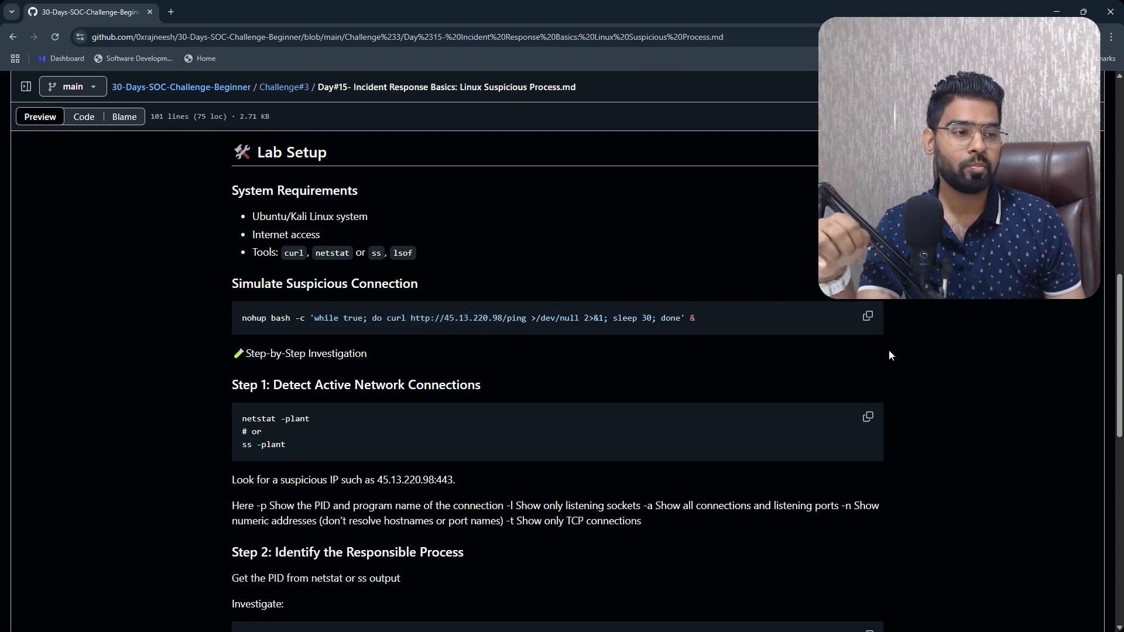
click(868, 316)
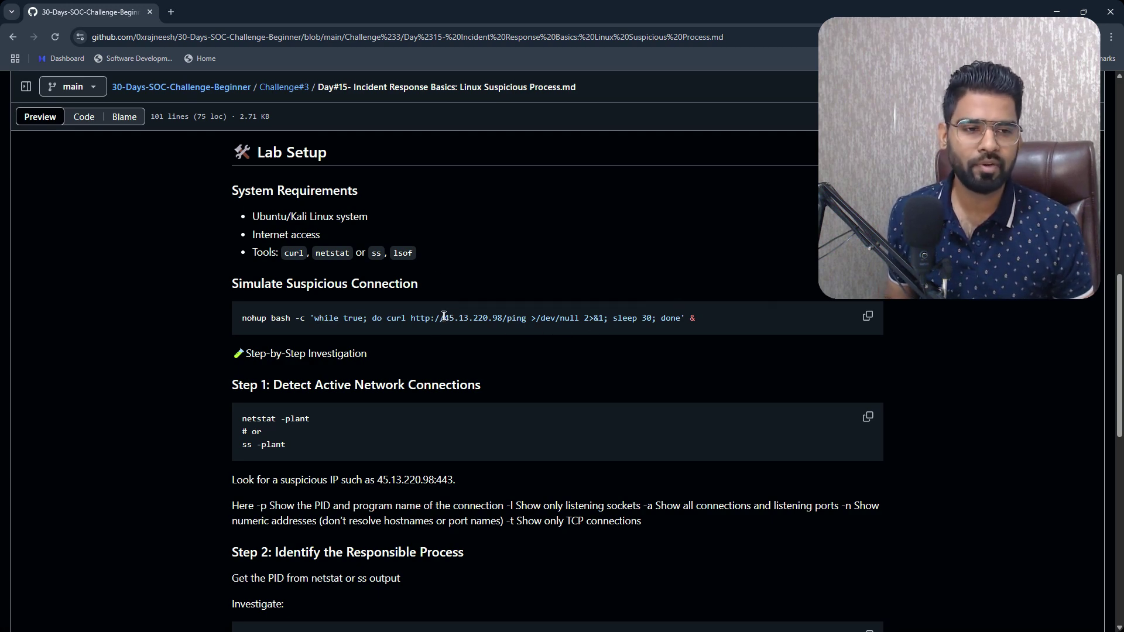
mouse_move(445, 318)
mouse_down()
mouse_move(501, 318)
mouse_move(445, 319)
mouse_up()
click(497, 318)
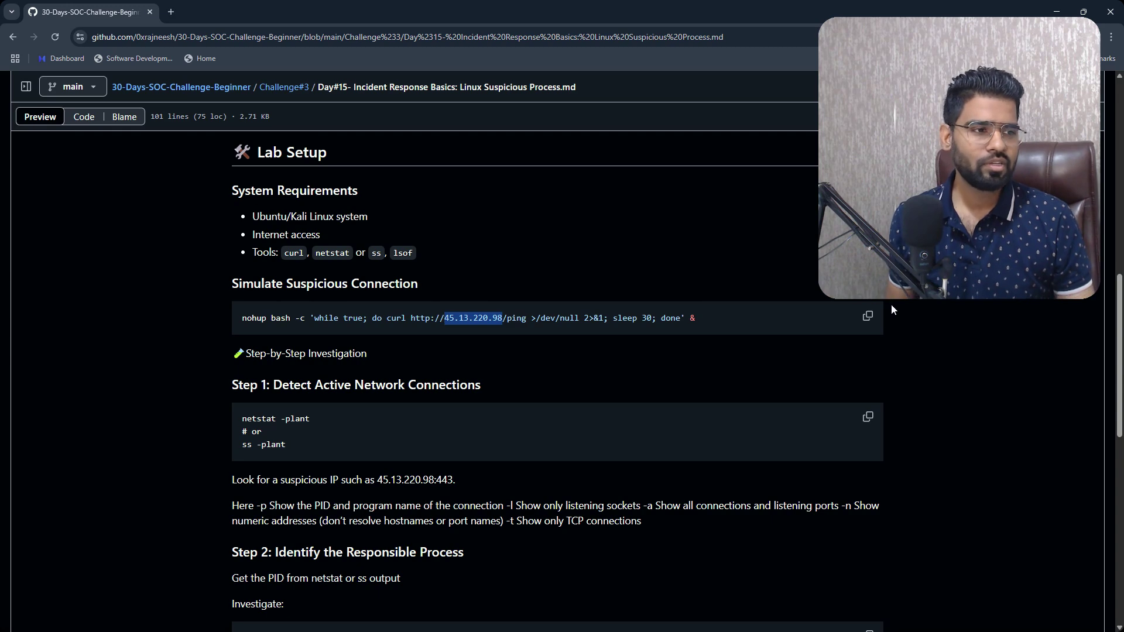
click(868, 316)
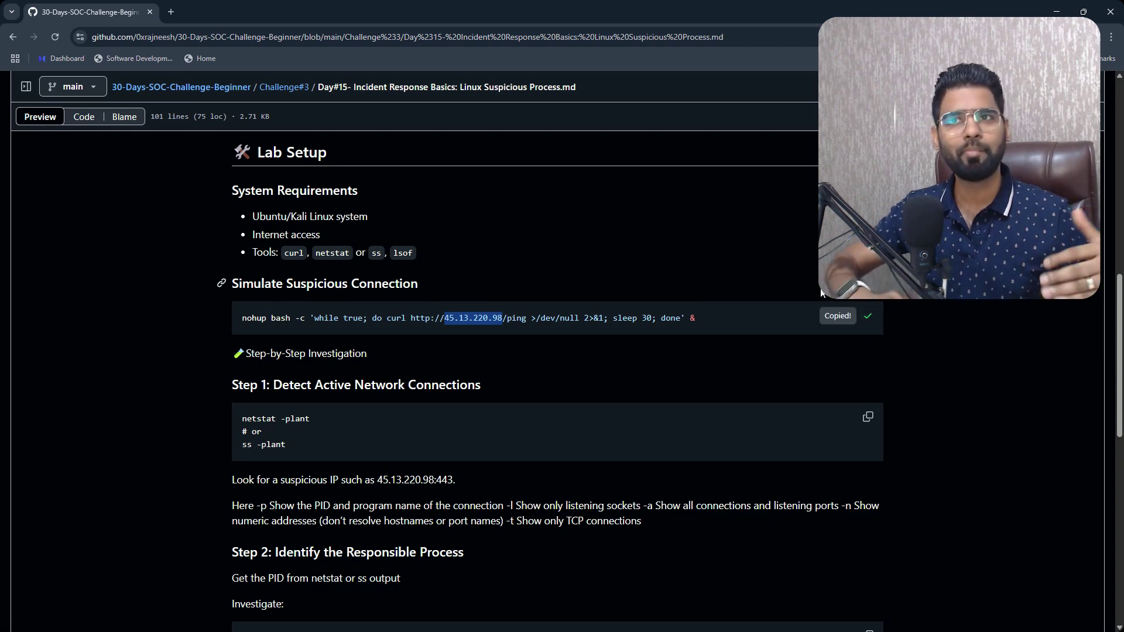
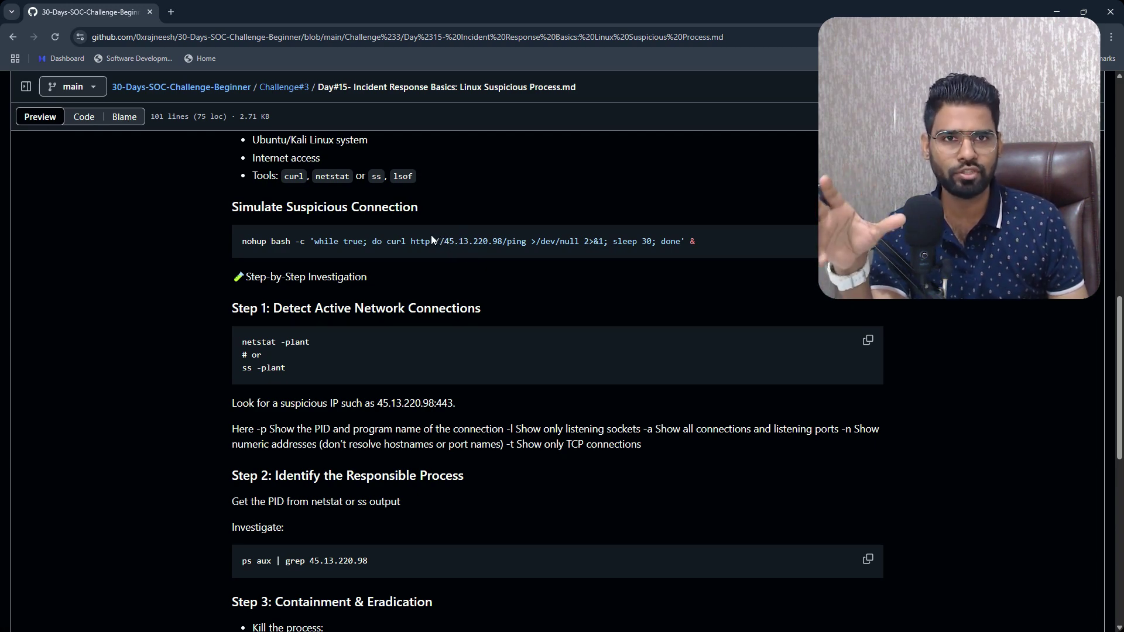
Step: Examine the netstat -plant options in Step 1 and the ps aux | grep 45.13.220.98 command in Step 2
drag(445, 242, 501, 243)
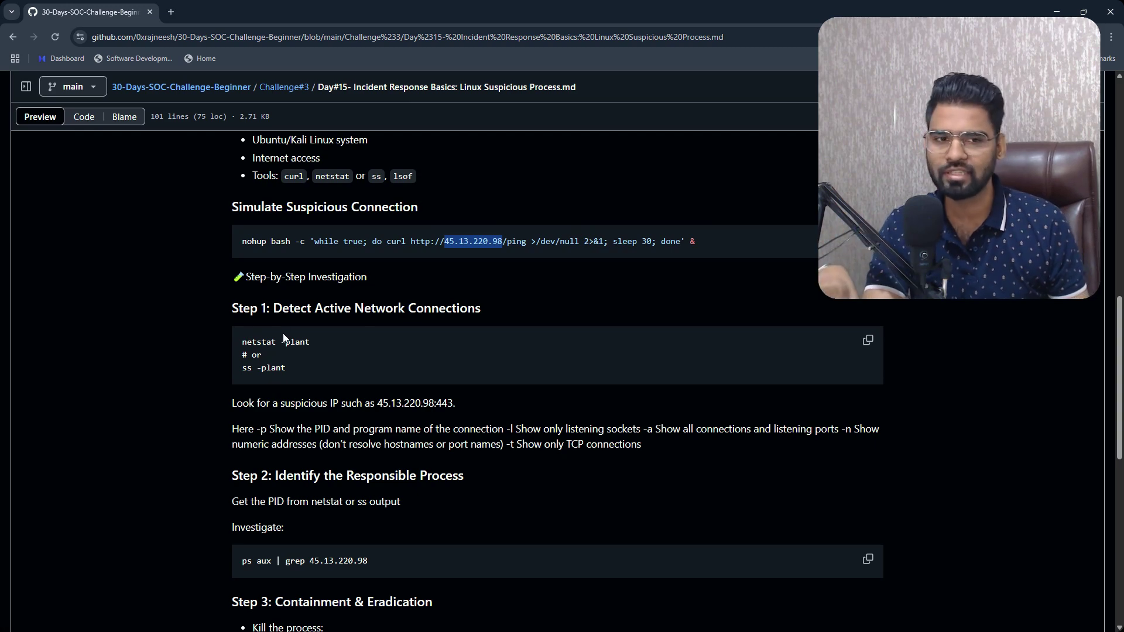
drag(283, 342, 330, 343)
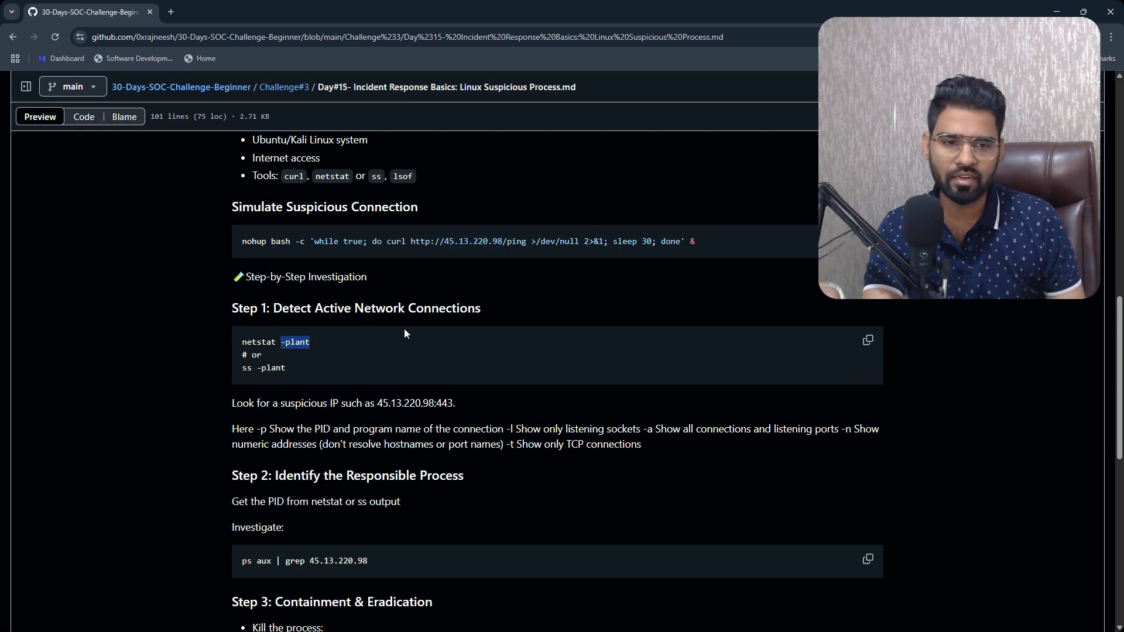
click(275, 430)
drag(275, 429, 406, 429)
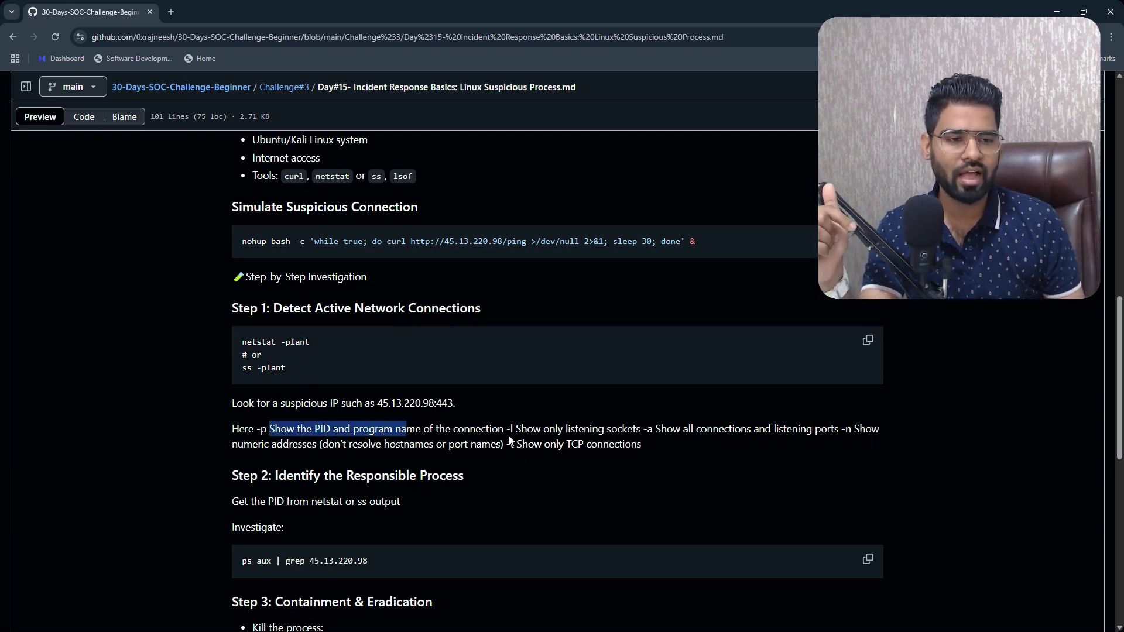
drag(507, 433, 653, 442)
click(650, 433)
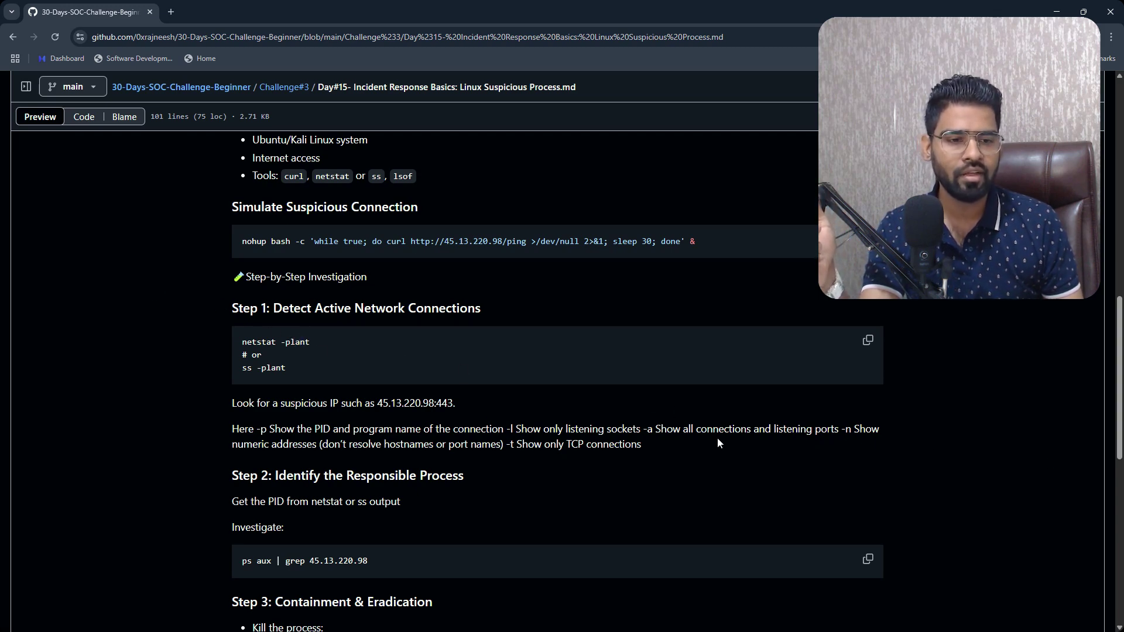
drag(236, 443, 370, 452)
click(377, 454)
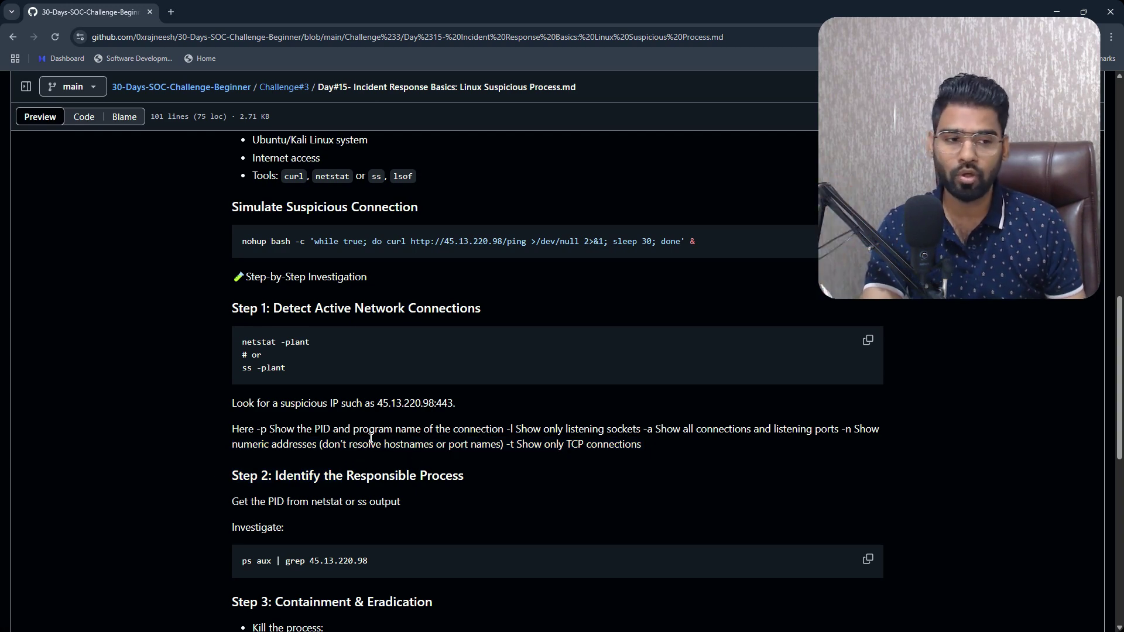
drag(511, 448, 648, 444)
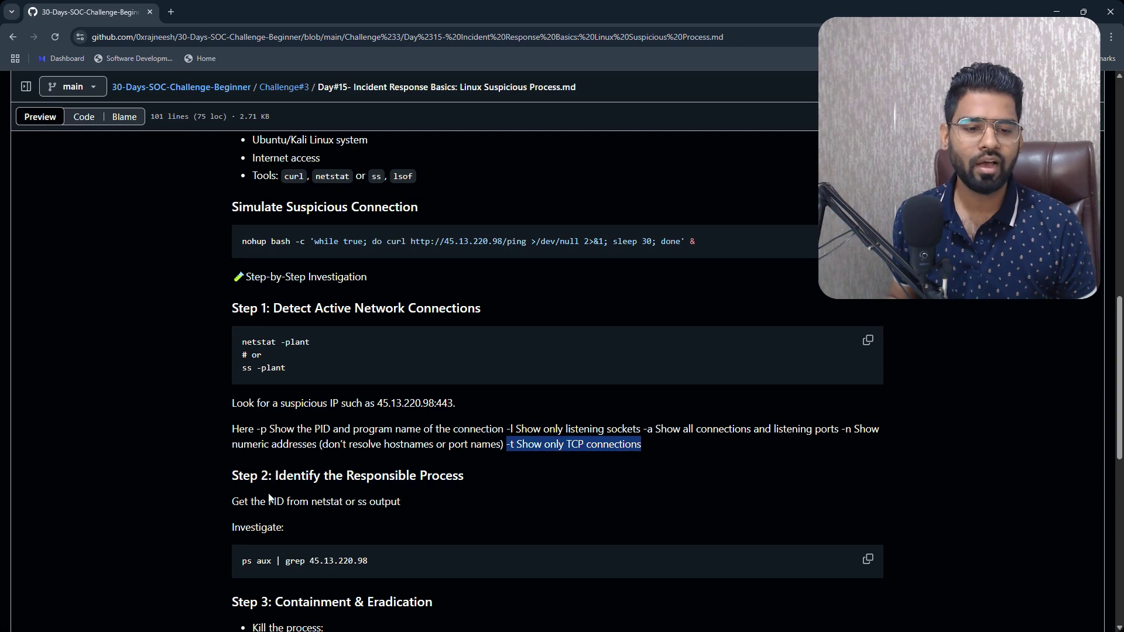
drag(245, 561, 344, 561)
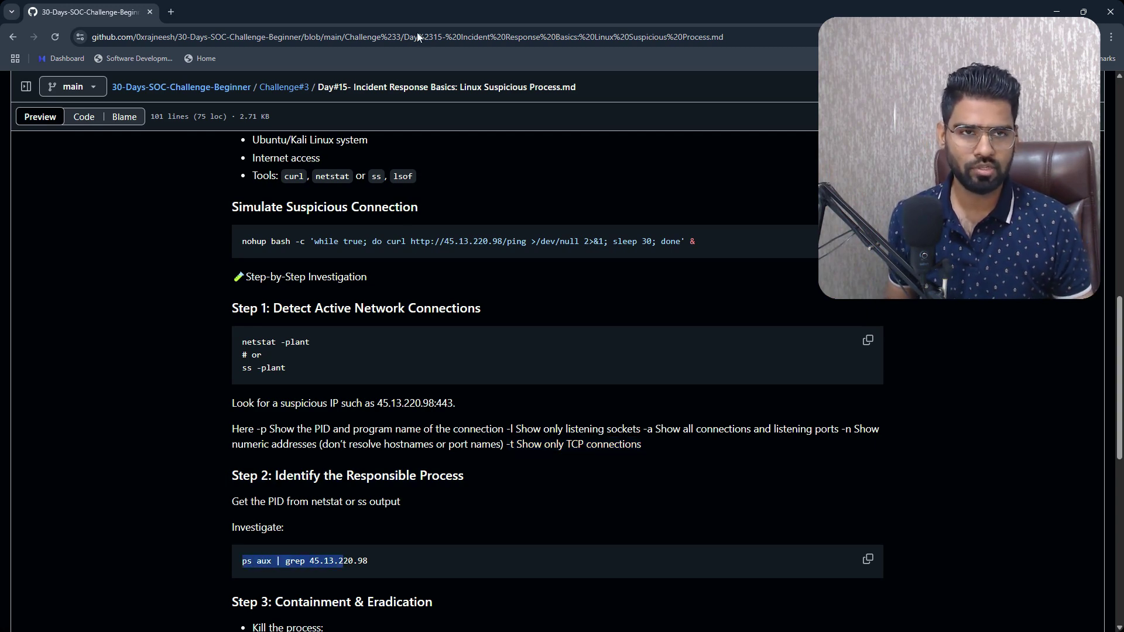
Step: Place a narrowed browser window beside the terminal, widen the terminal to meet it and enlarge the terminal text by two levels
drag(479, 2, 713, 12)
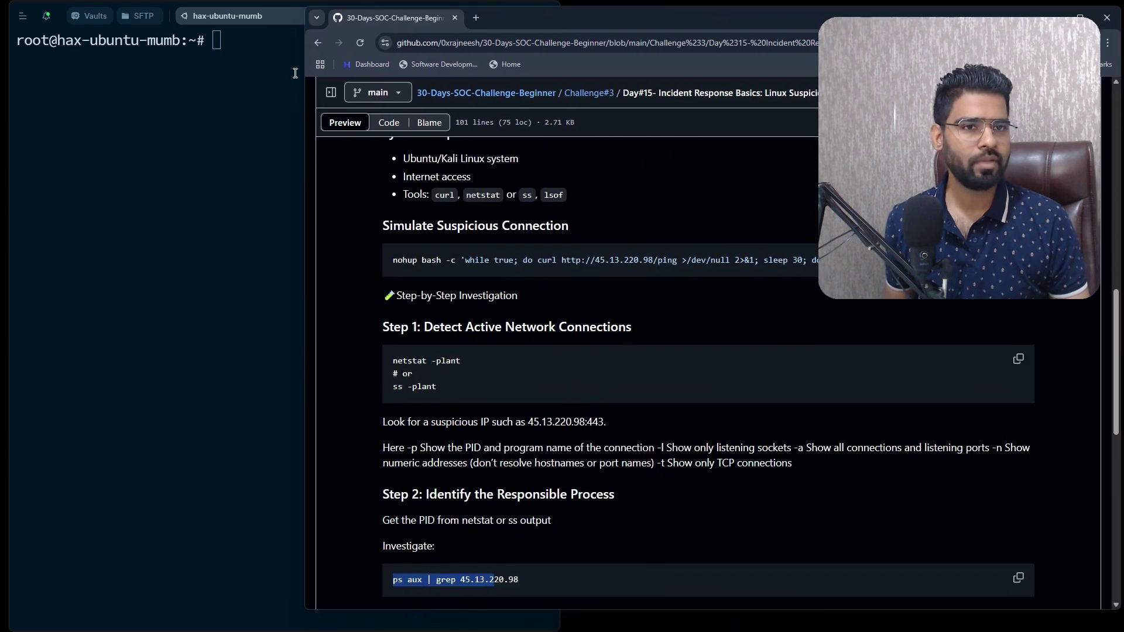
drag(302, 64, 626, 82)
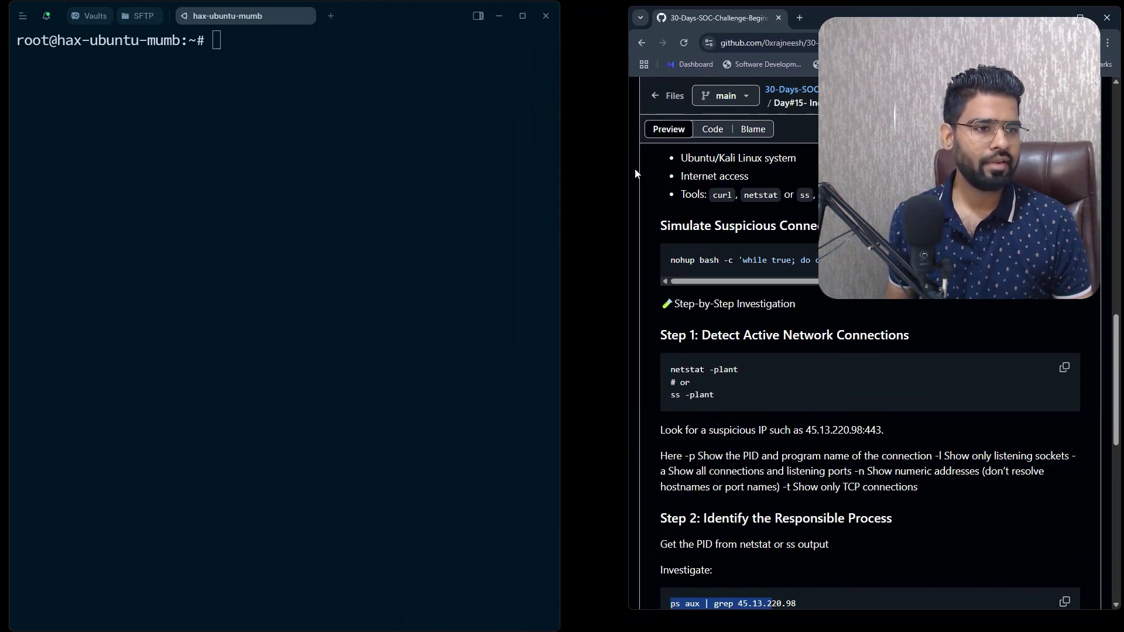
drag(559, 228, 622, 228)
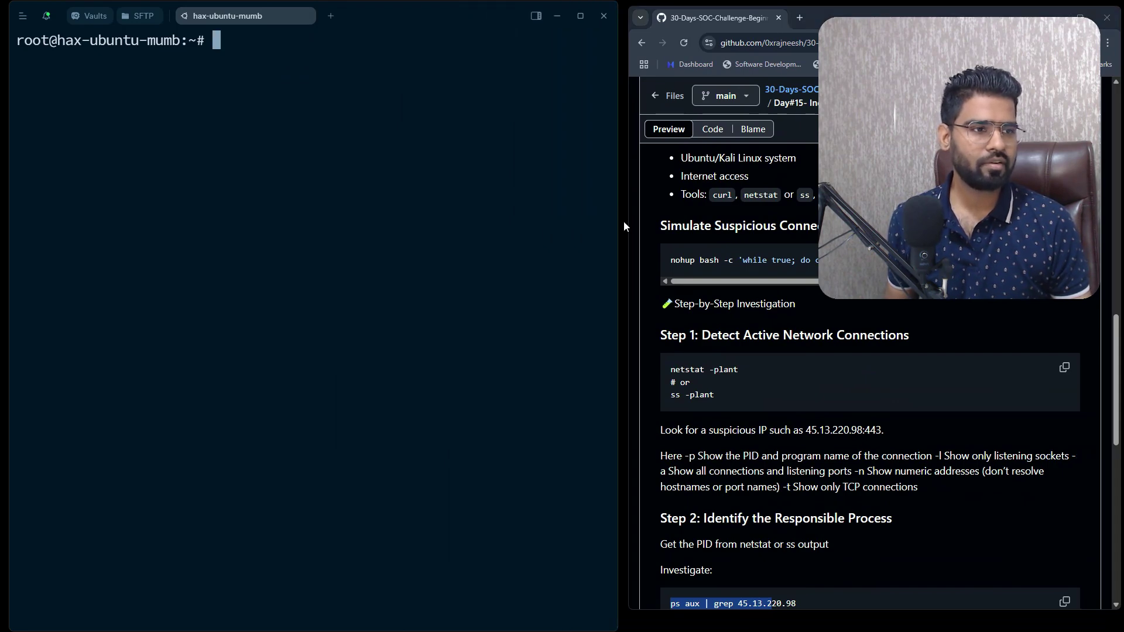
key(ctrl+equal)
key(ctrl+equal)
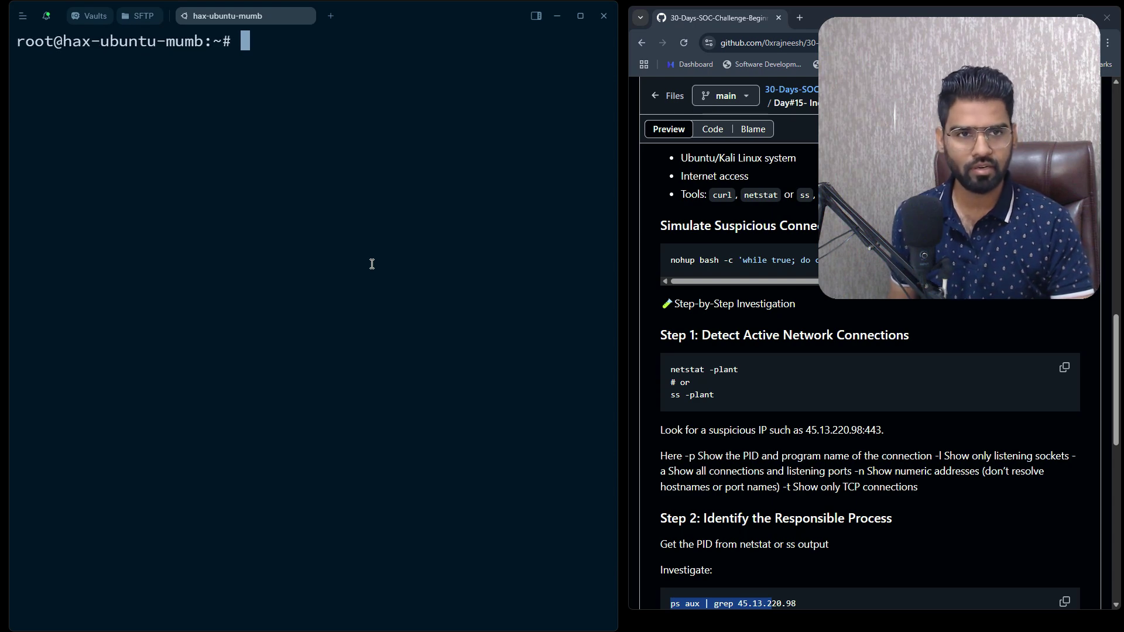
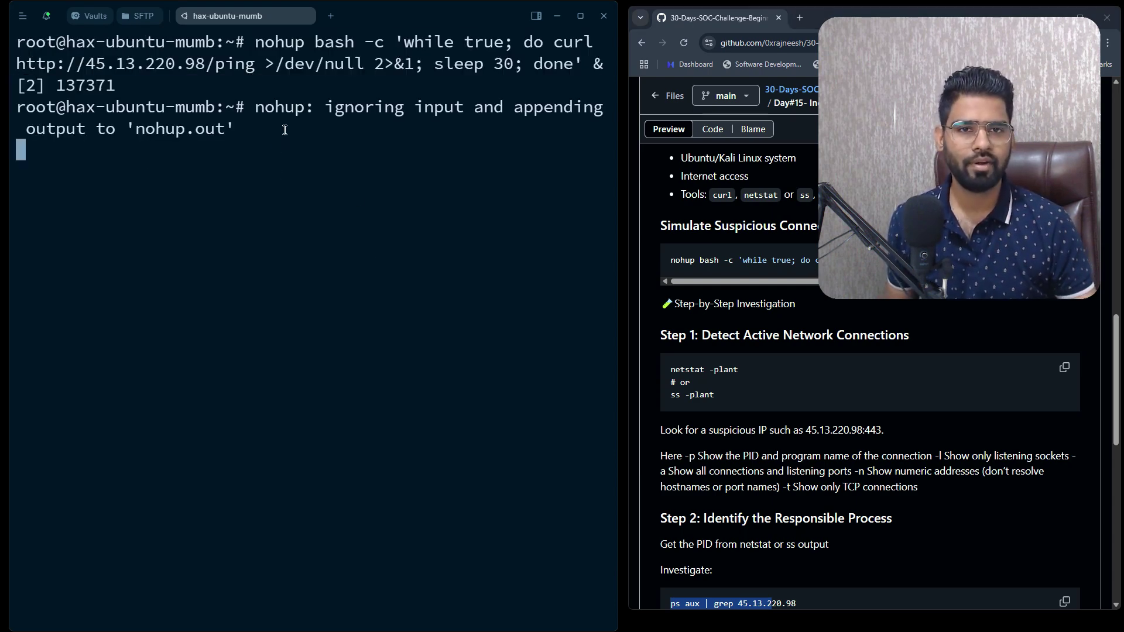
Step: Run the copied nohup curl loop to 45.13.220.98 in the background and list the TCP connections with netstat -plant
key(Return)
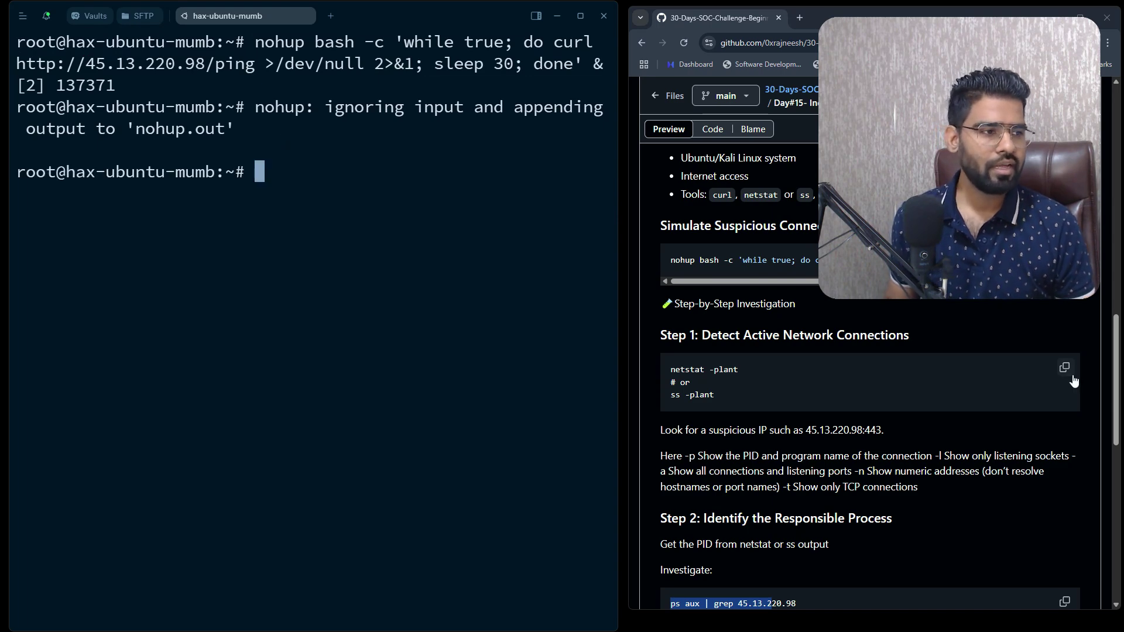
text(netsta)
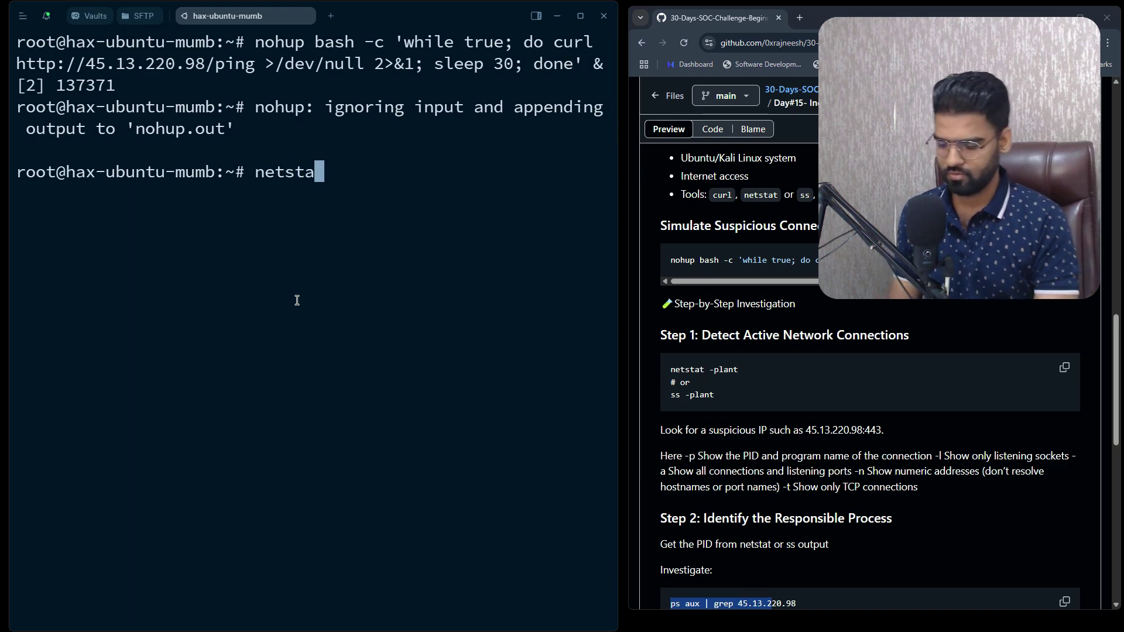
text(t -plant)
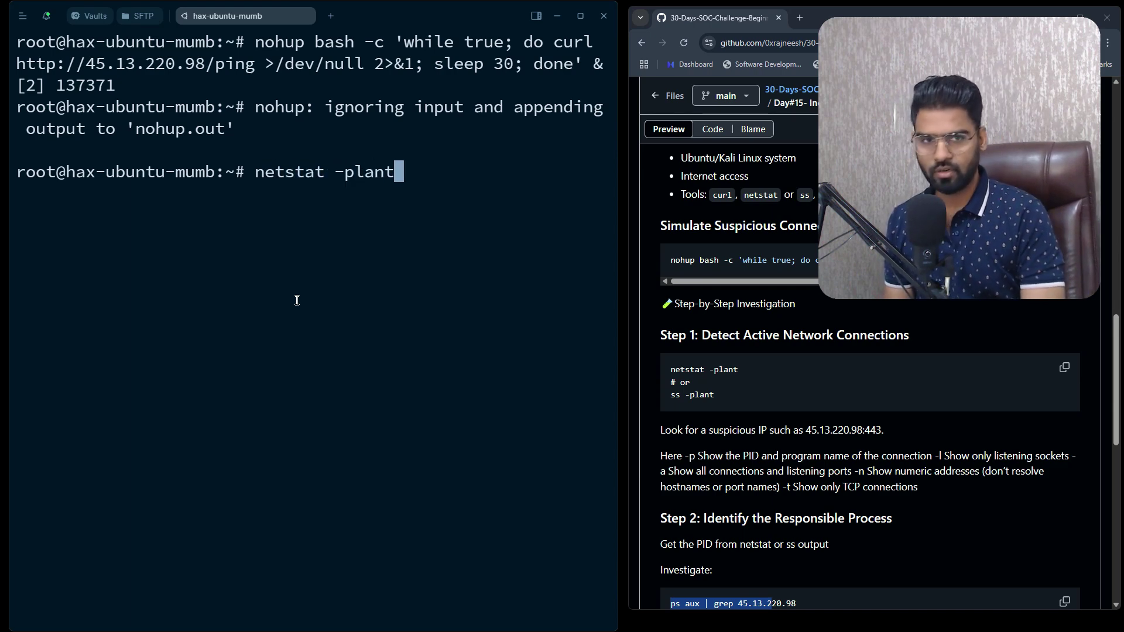
key(Return)
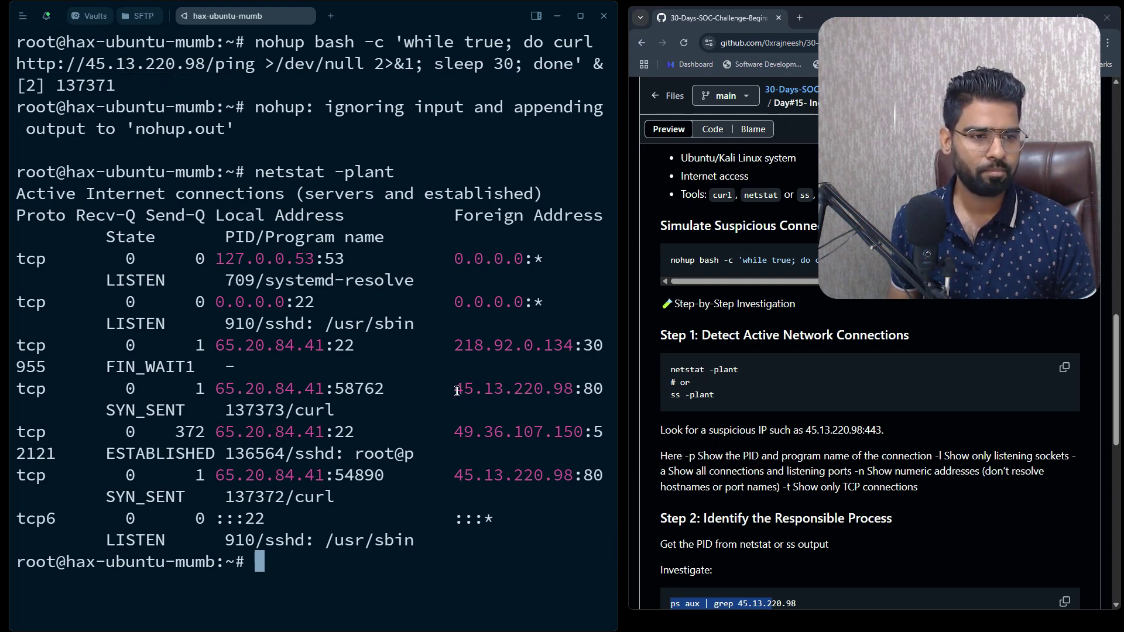
Step: Widen the terminal so full connection rows fit and list the TCP connections again with netstat -plant
drag(457, 391, 586, 388)
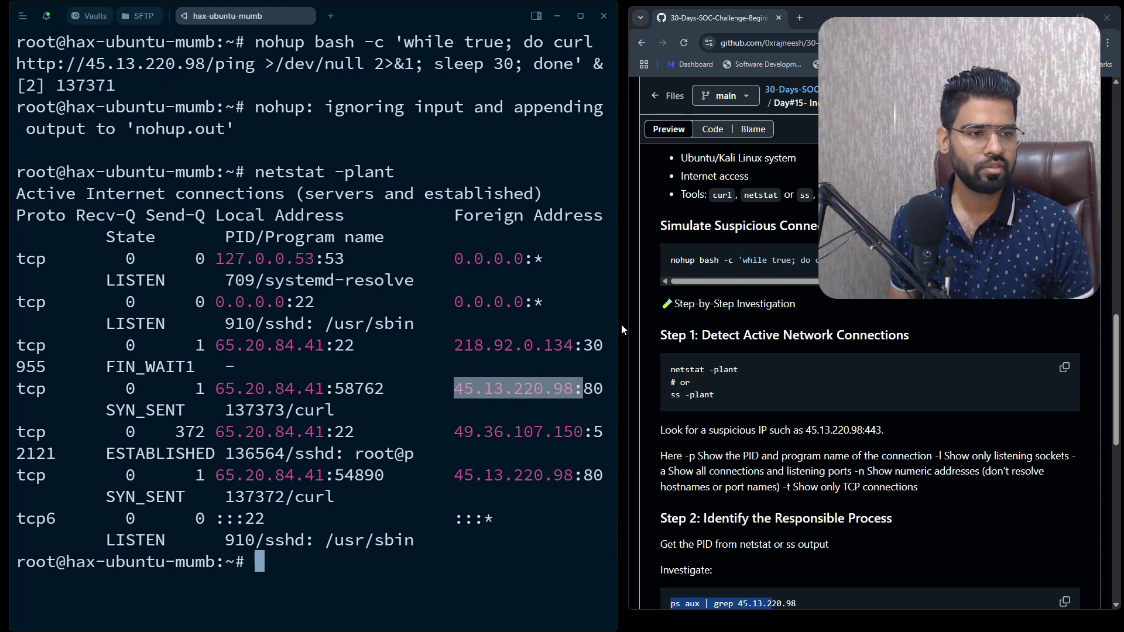
drag(622, 330, 942, 366)
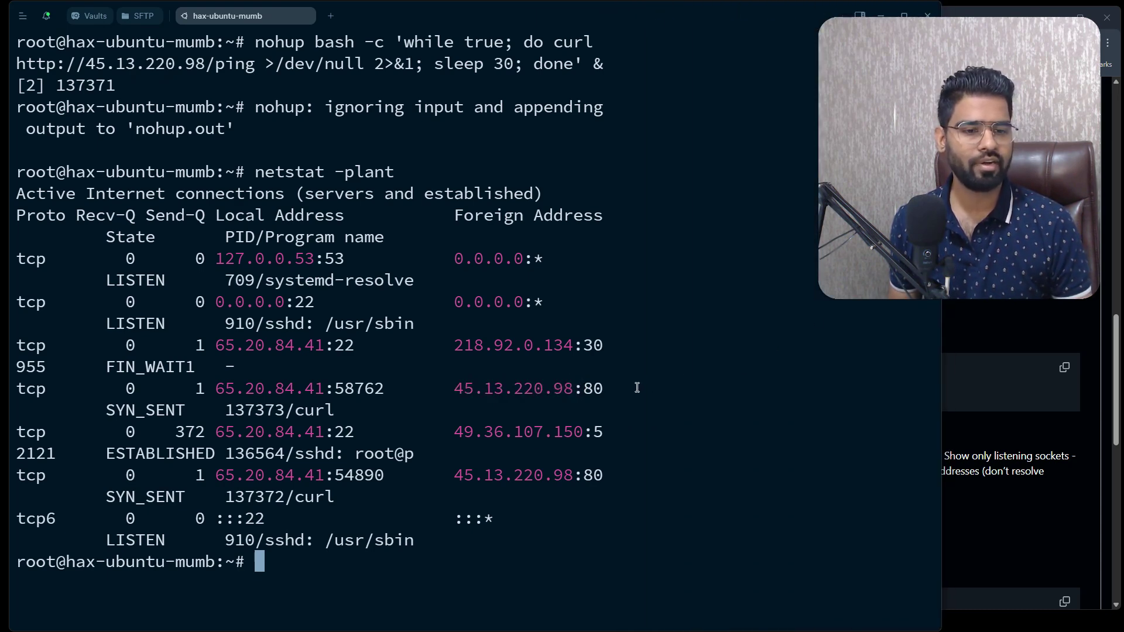
key(Up)
key(Return)
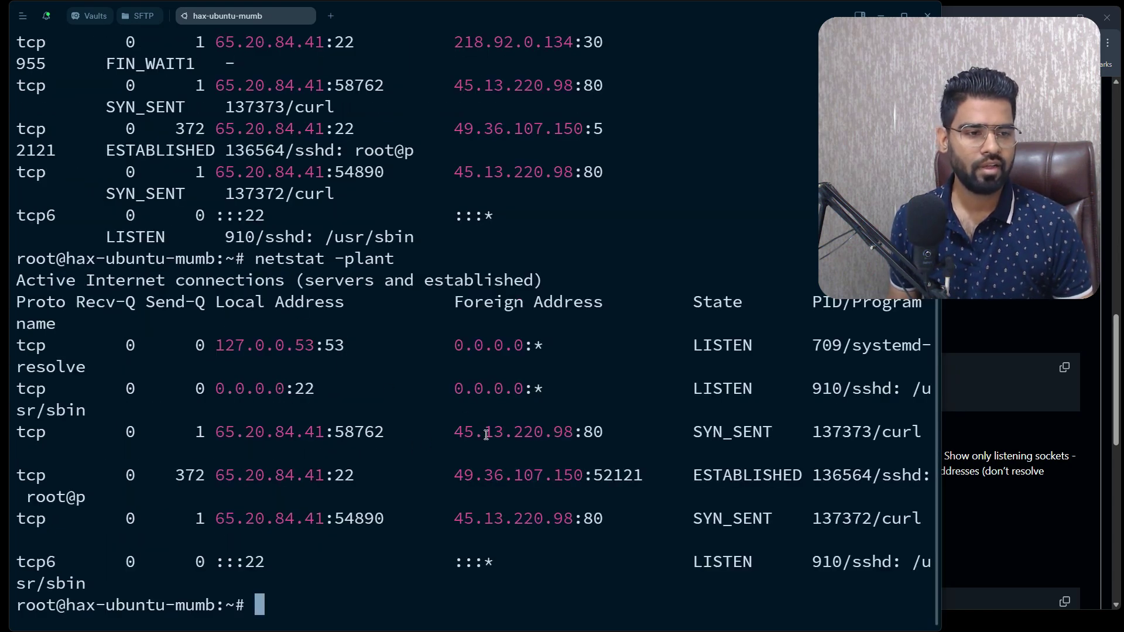
Step: Examine the foreign address 45.13.220.98 and its SYN_SENT state in the netstat output
drag(603, 433, 463, 423)
click(688, 434)
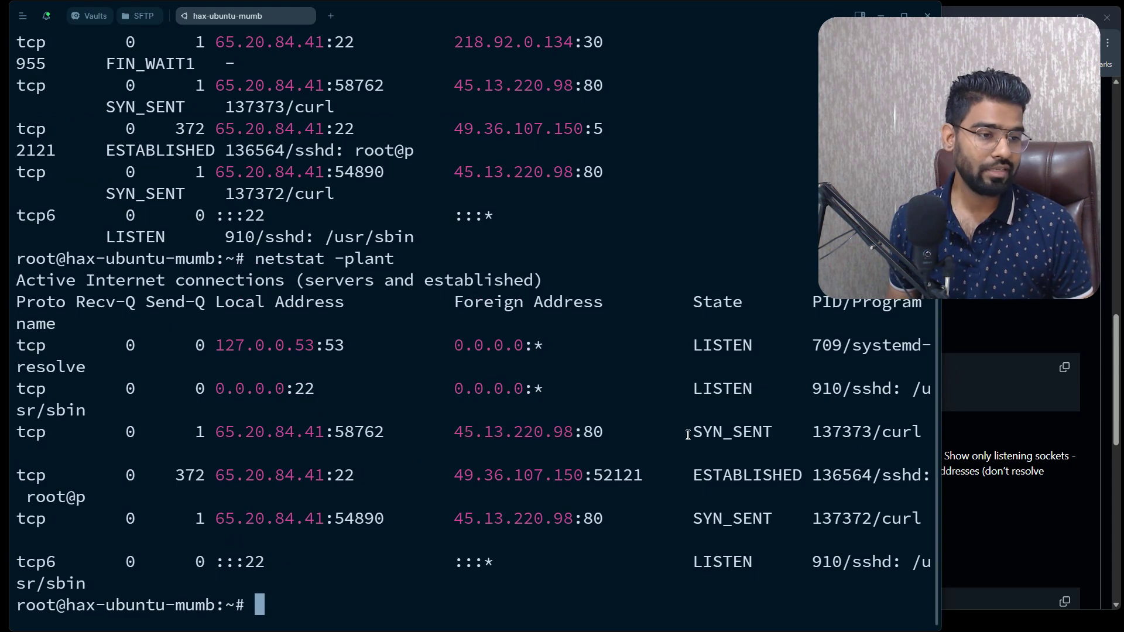
drag(698, 435, 742, 416)
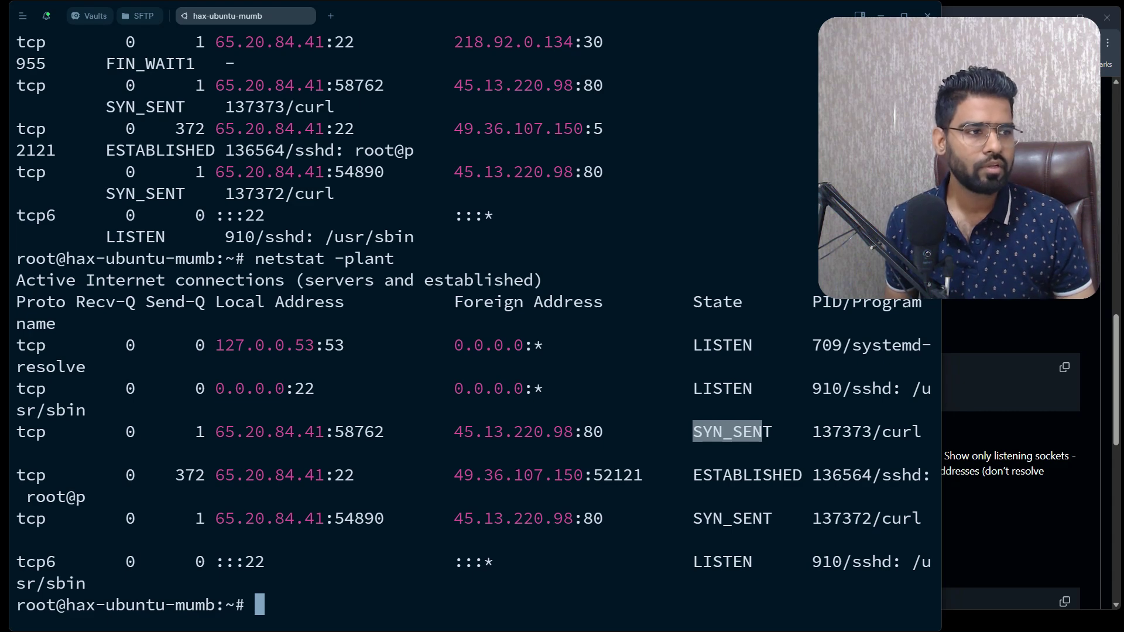
drag(941, 183, 613, 183)
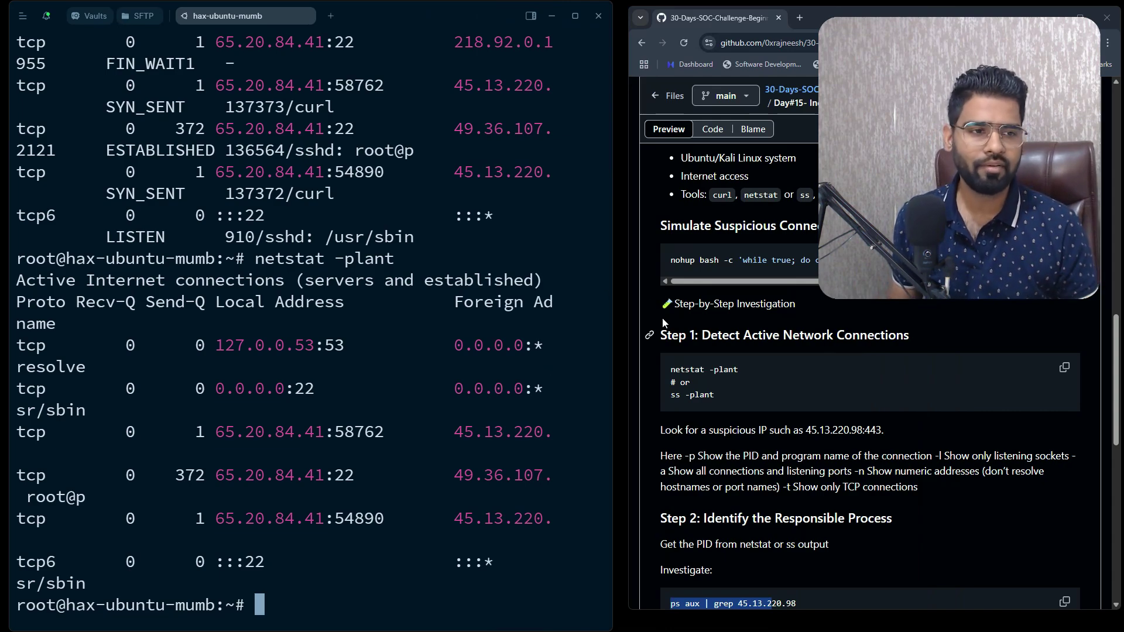
drag(614, 277, 859, 281)
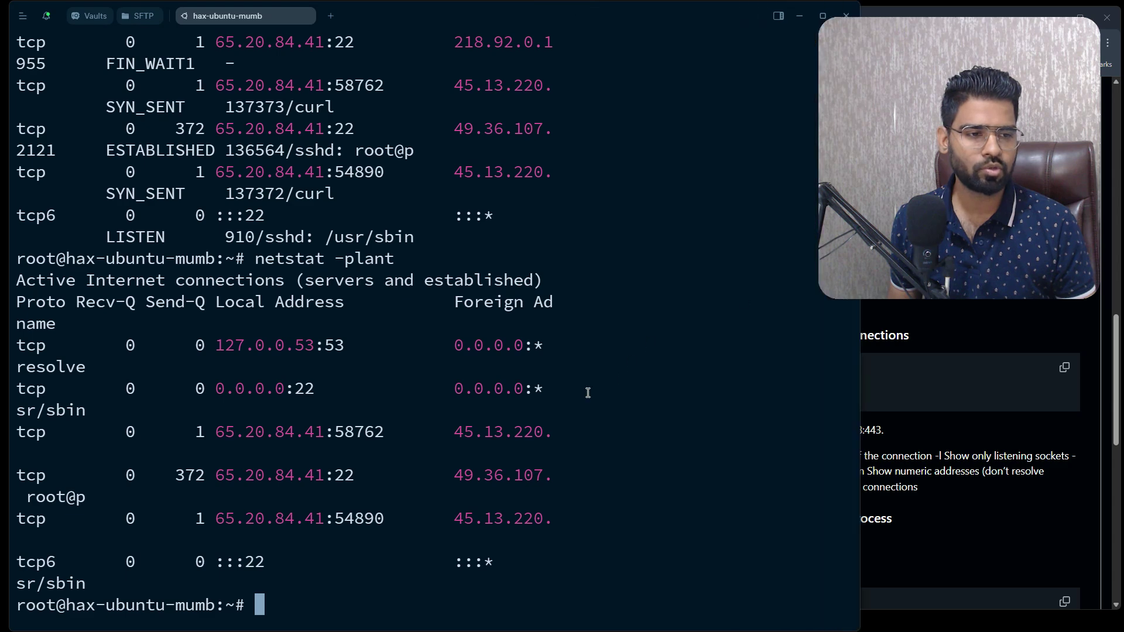
drag(460, 432, 551, 432)
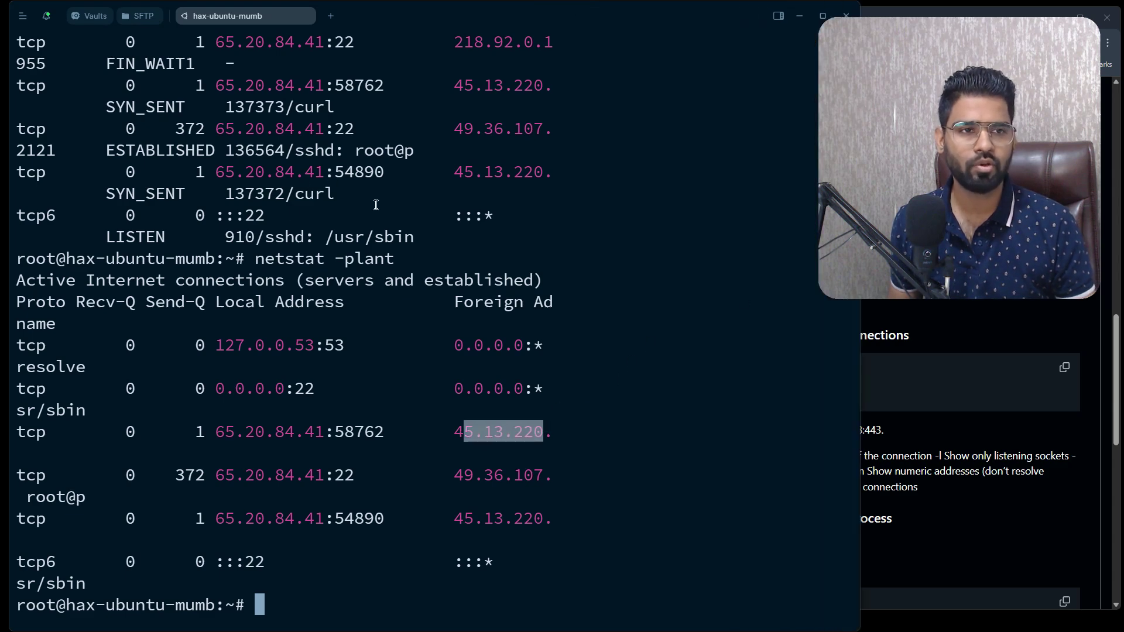
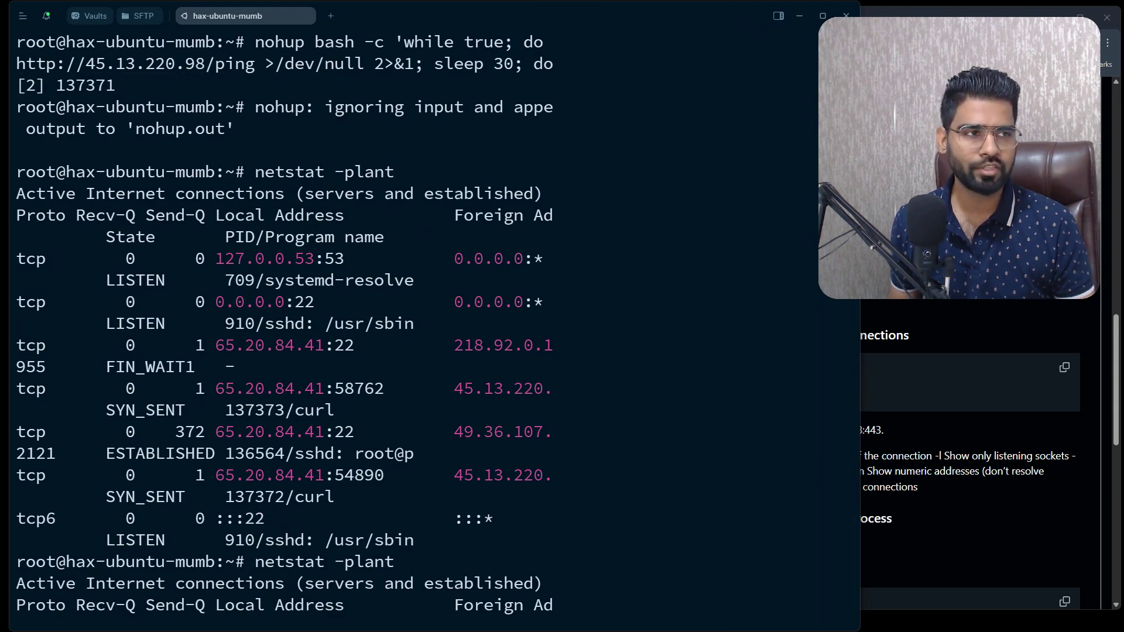
Step: Narrow the terminal, enlarge the browser window beside it and bring Steps 2 and 3 of the lab page into view
drag(860, 57, 586, 49)
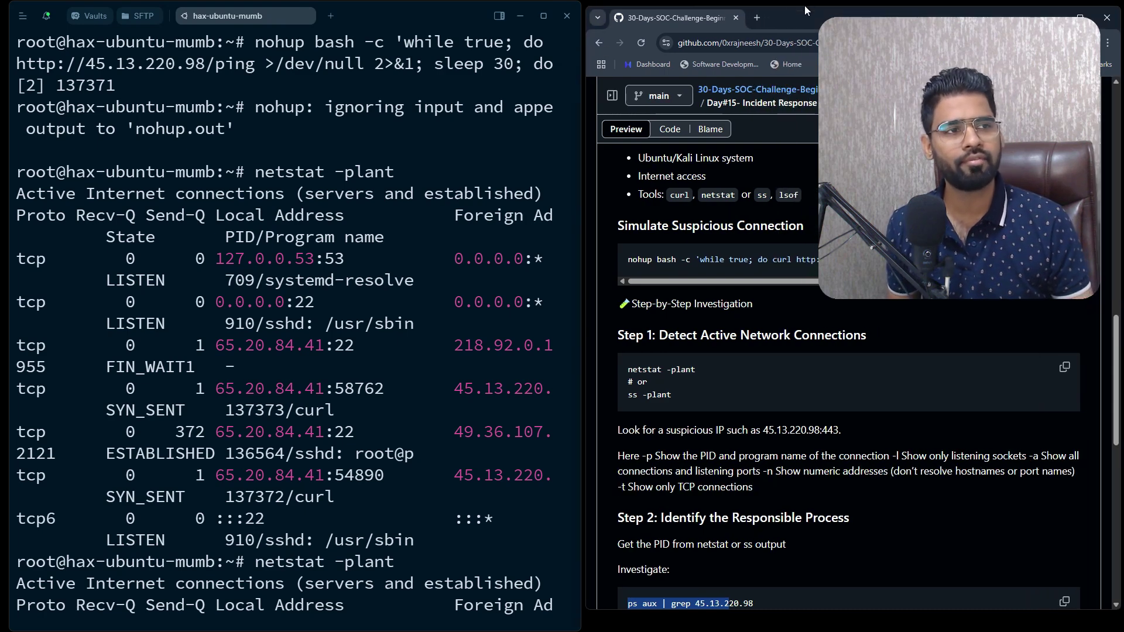
drag(804, 3, 804, 0)
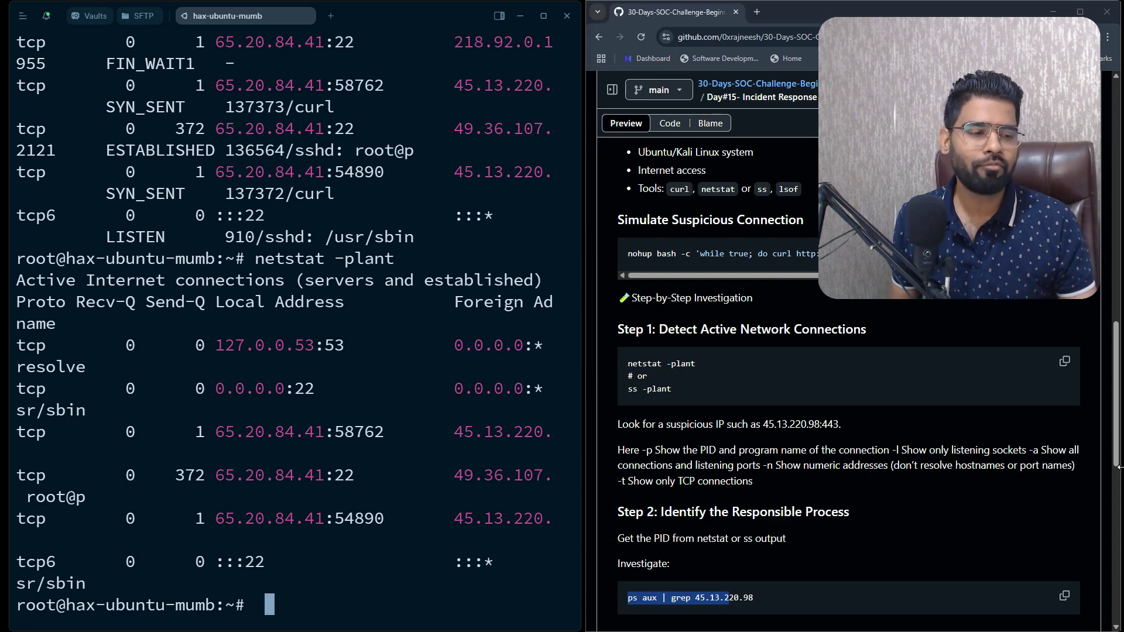
scroll(834, 563, down, 5)
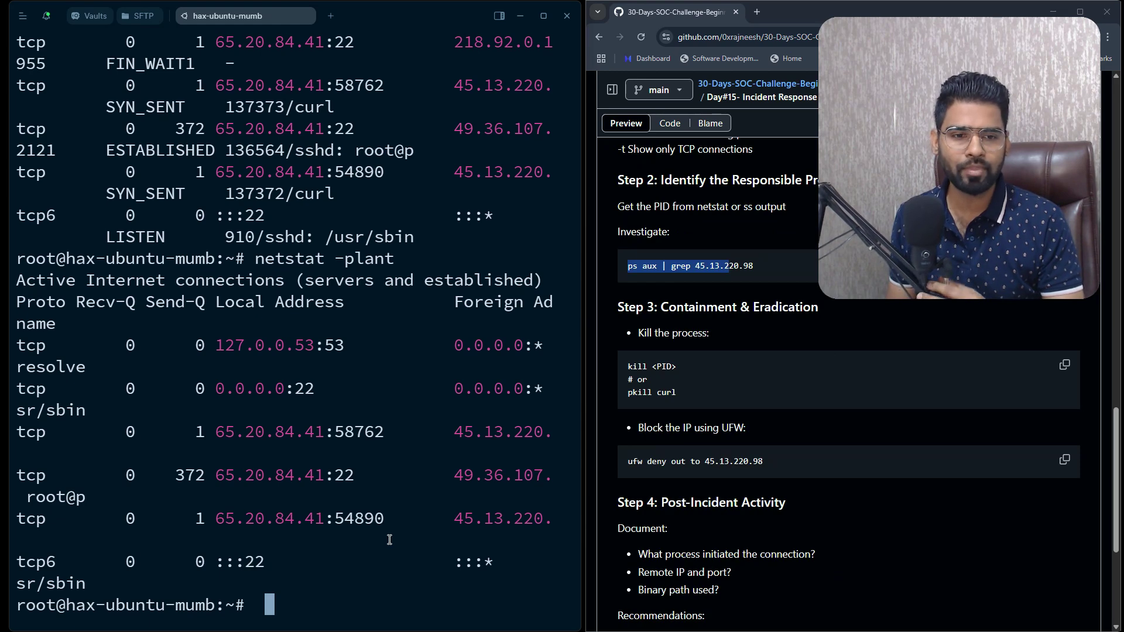
Step: Search the running processes for 45.13.200.98 with ps aux piped to grep
text(ps au)
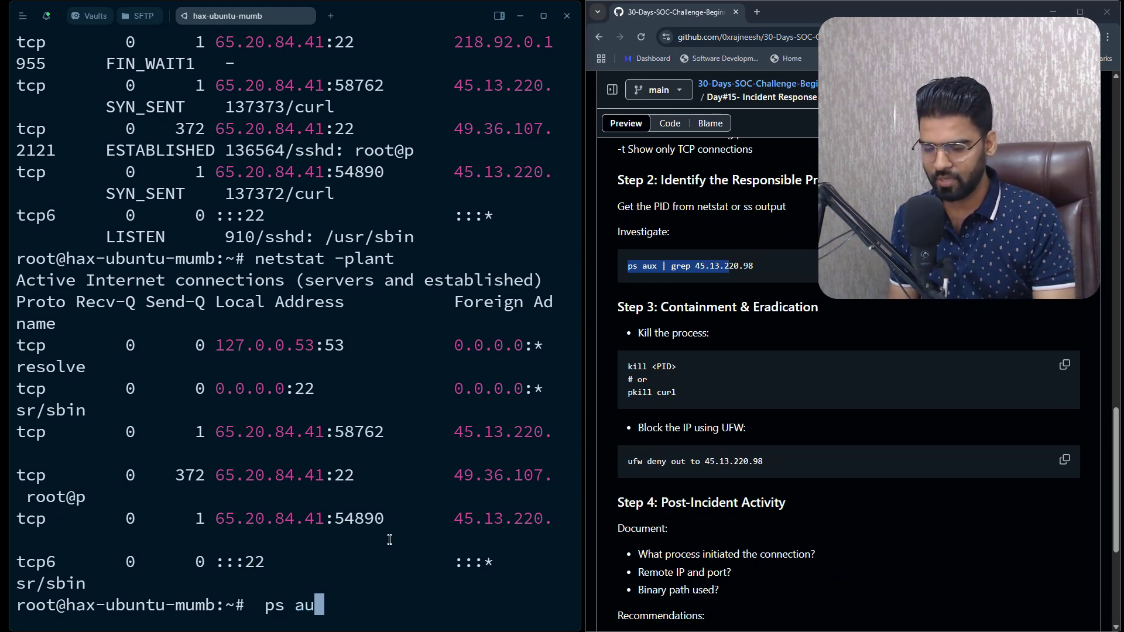
text(x | )
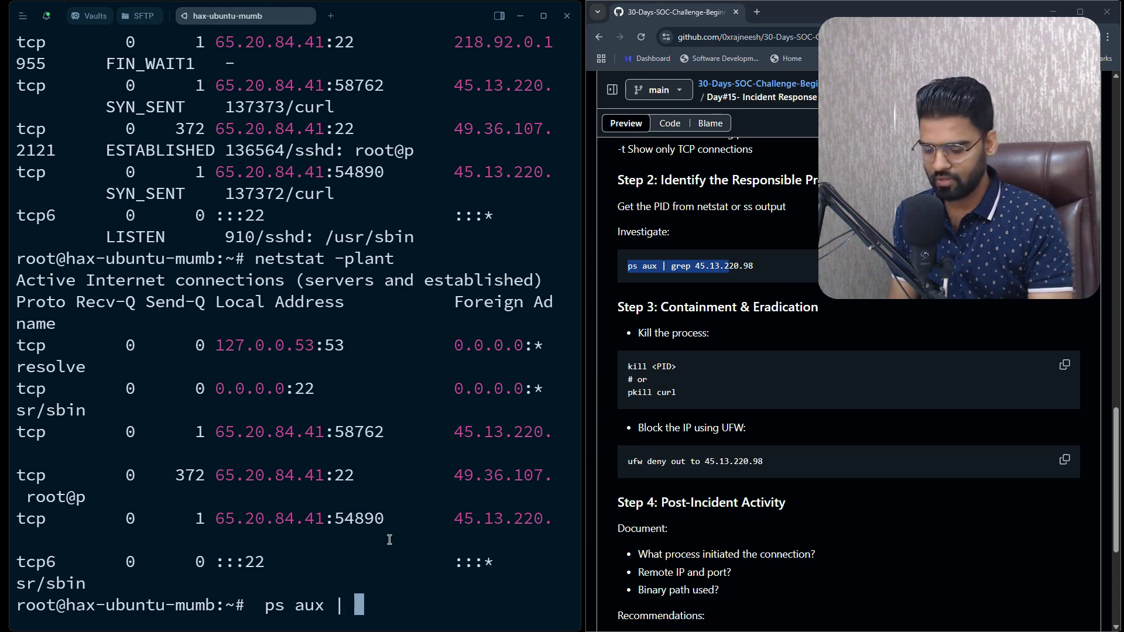
text(grep )
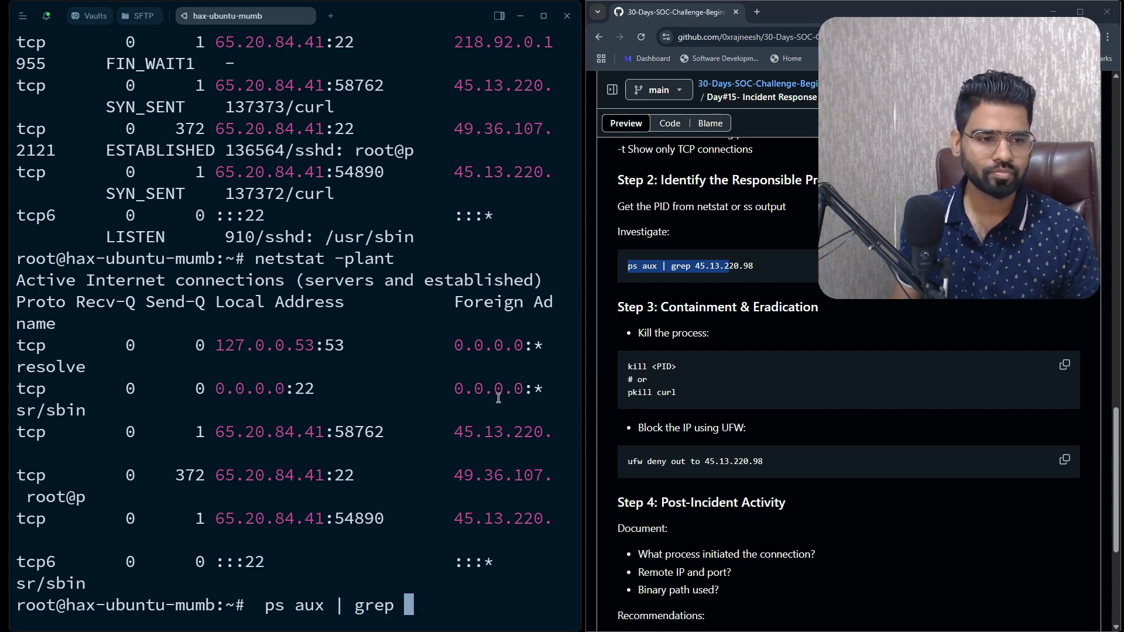
text(4)
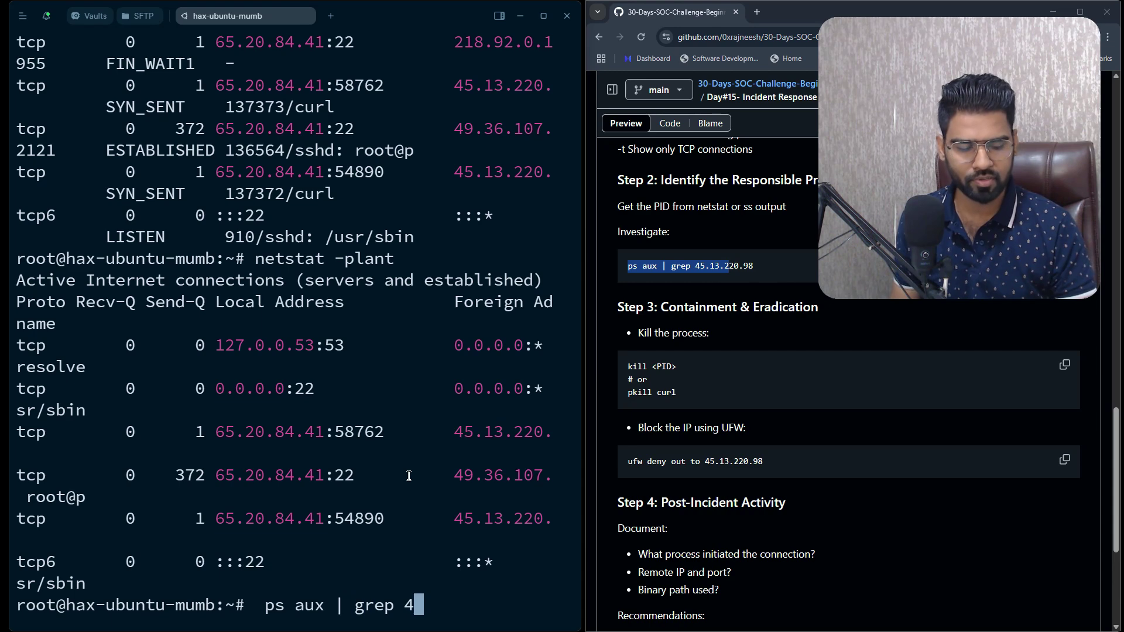
text(5.13.200.98)
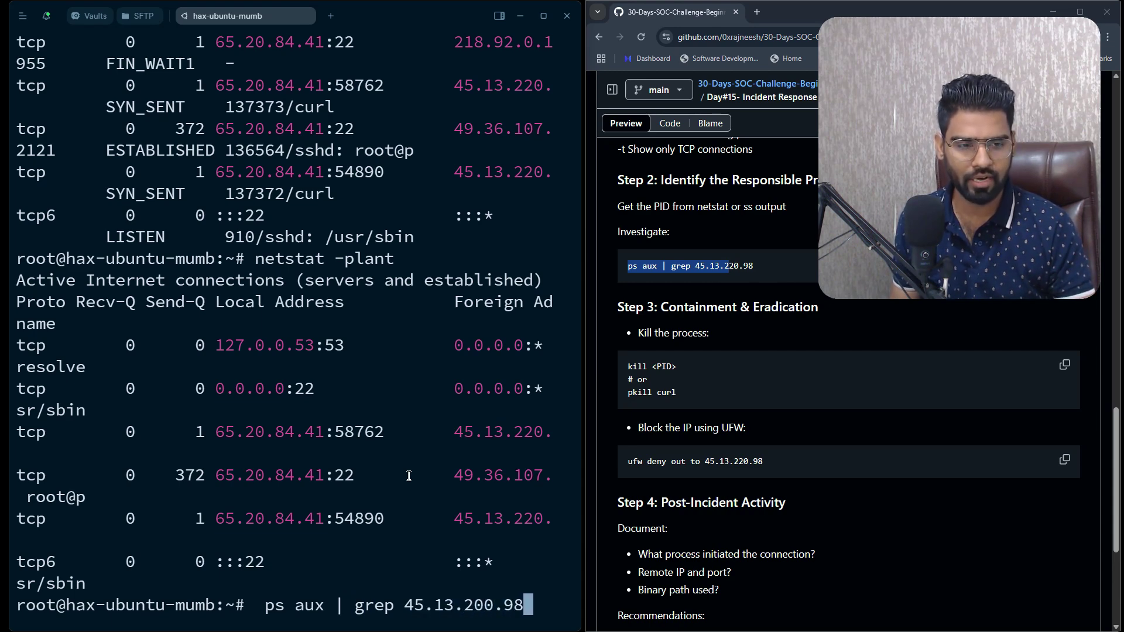
key(Return)
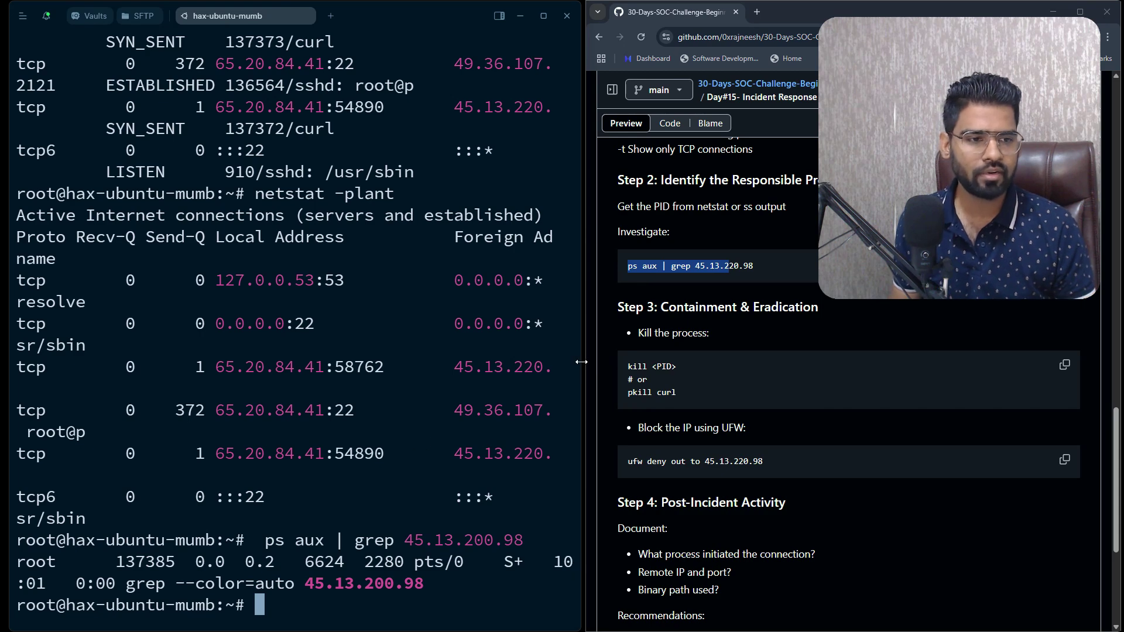
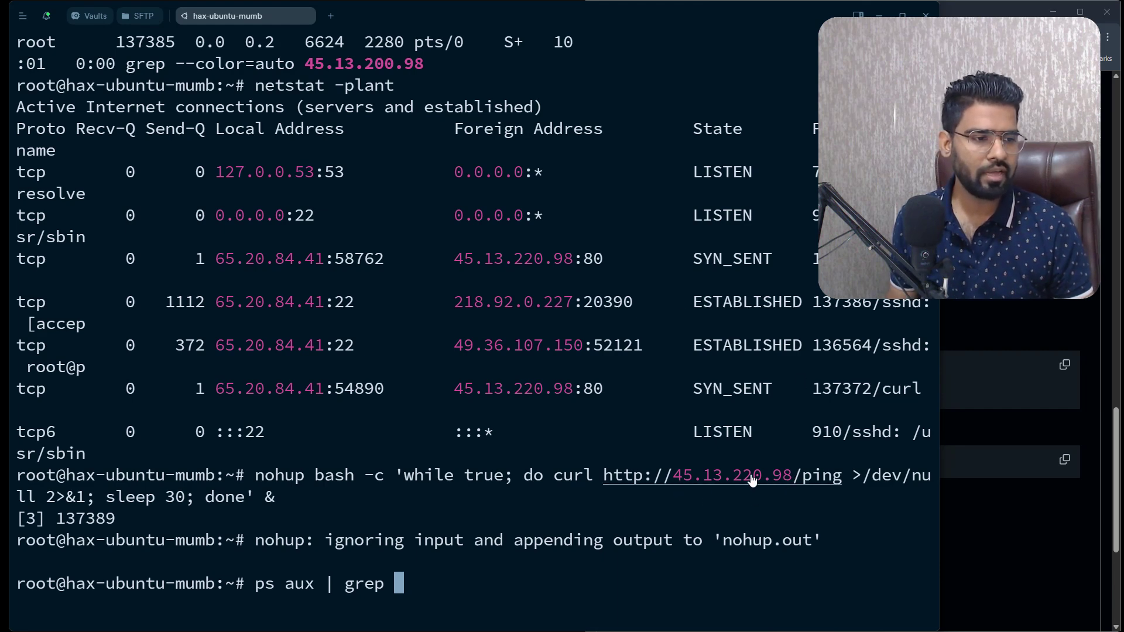
Step: Copy 45.13.220.98 from the lab's UFW command, run ps aux | grep 45.13.220.98 and widen the terminal to read the output
click(693, 479)
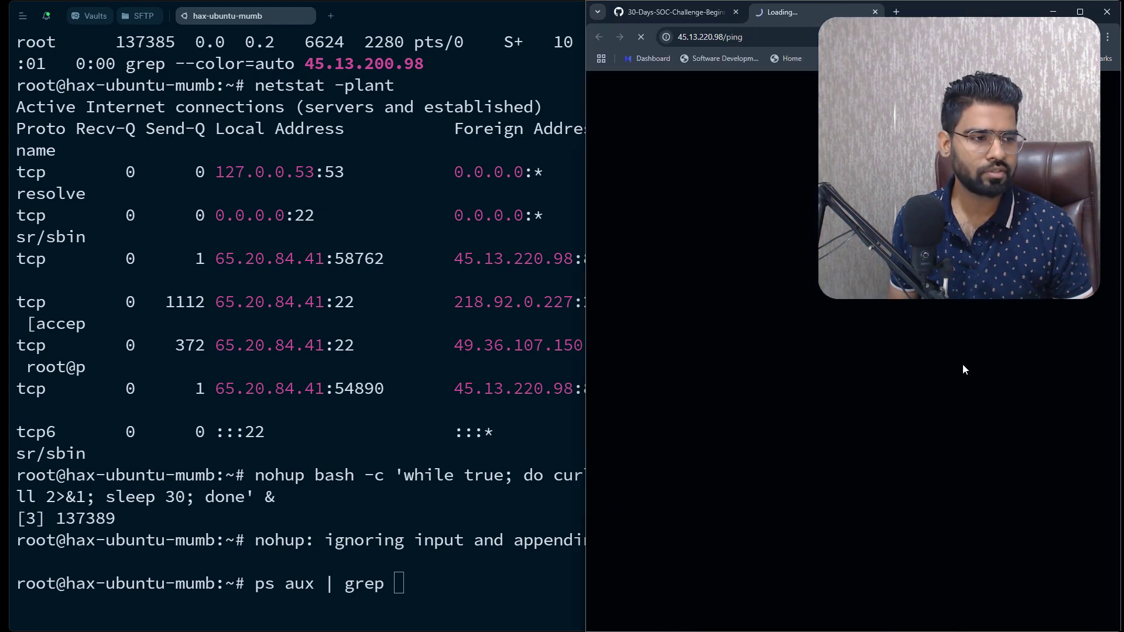
click(876, 11)
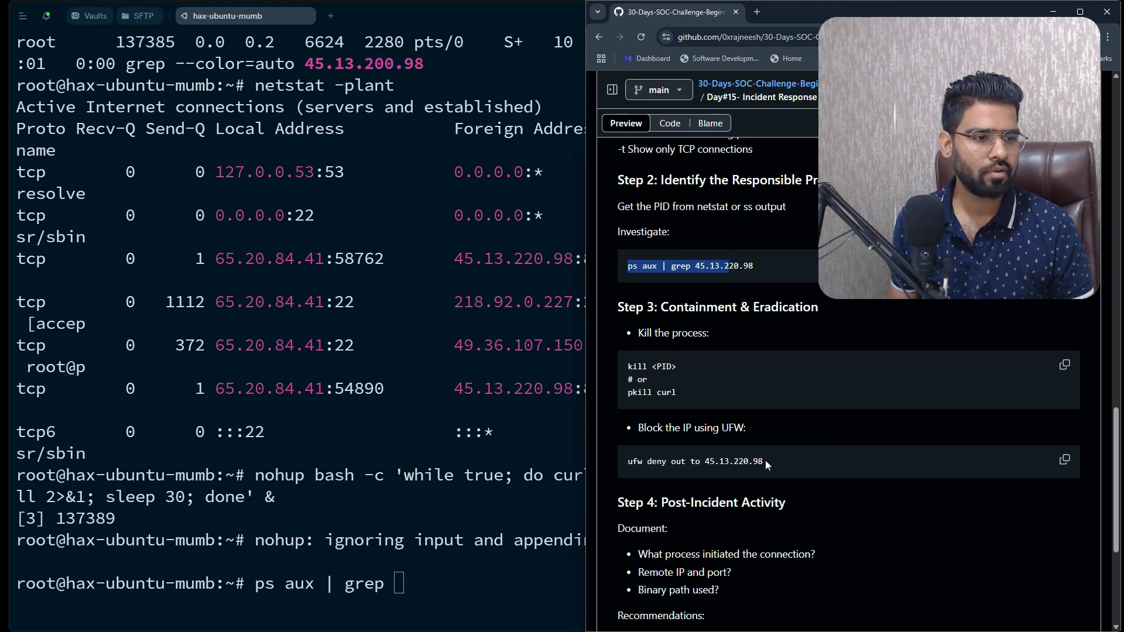
drag(765, 462, 708, 463)
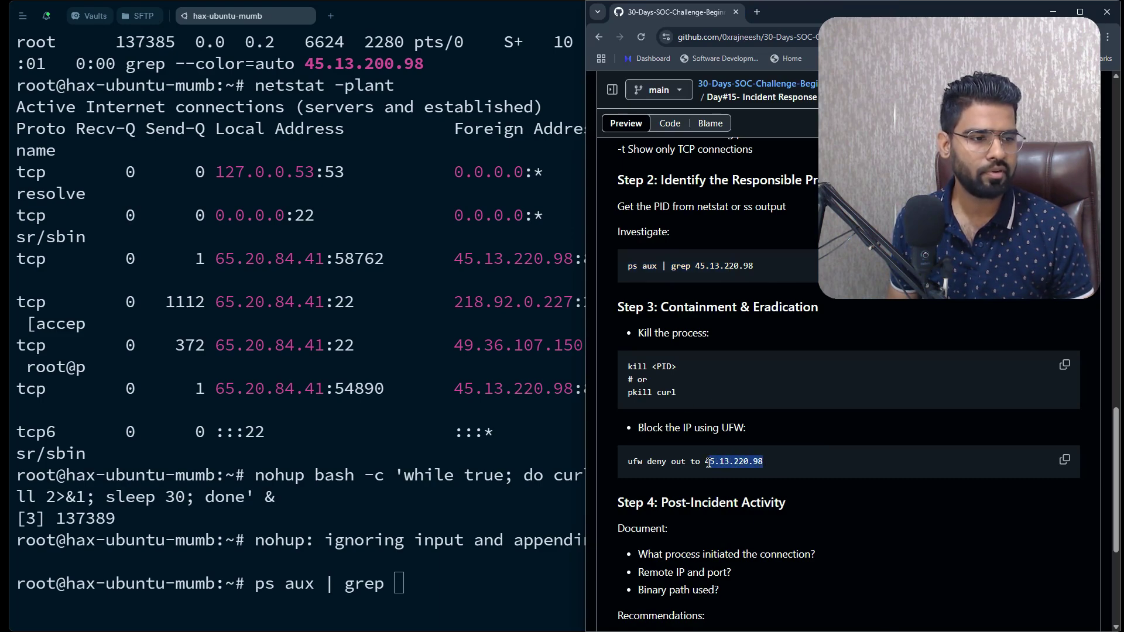
click(399, 450)
text(45.13.220.98)
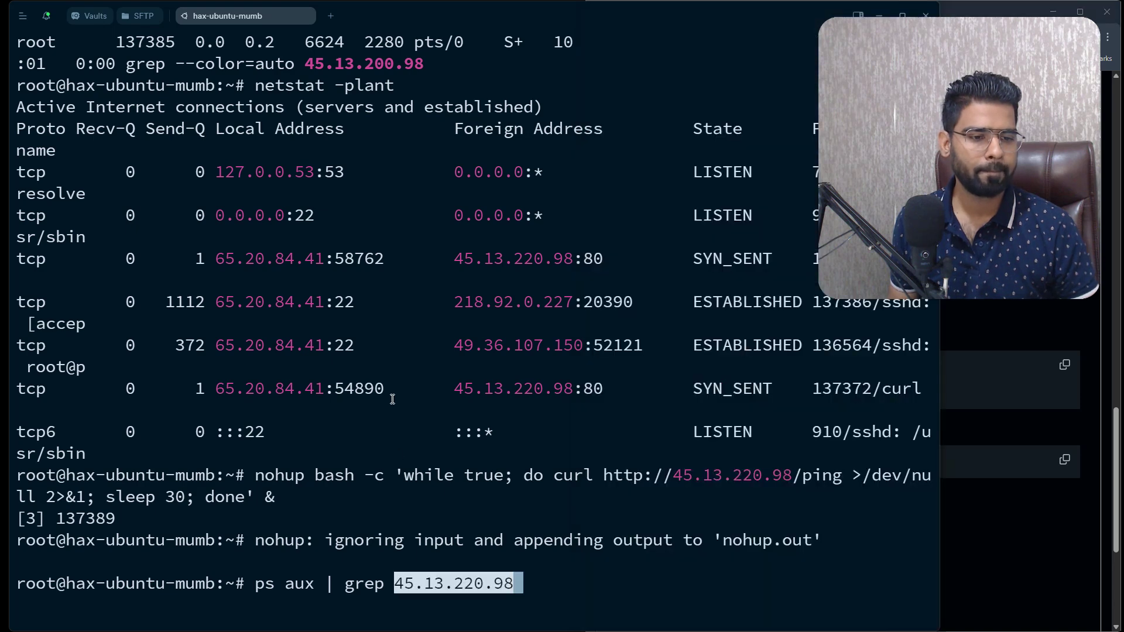
key(Return)
drag(937, 327, 1060, 340)
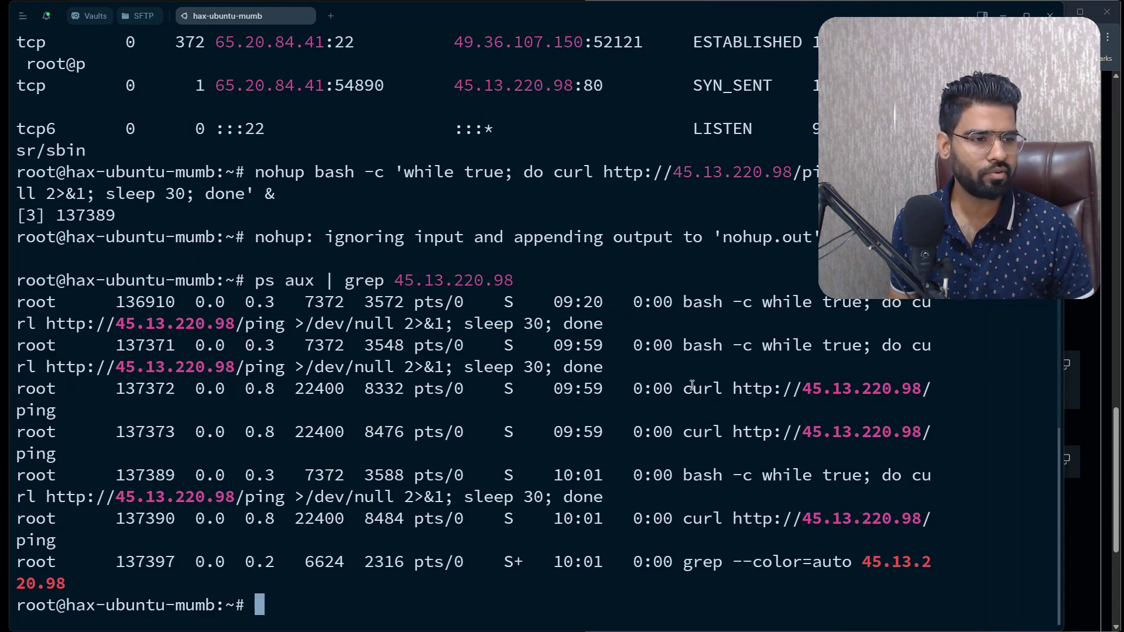
Step: Examine the earlier netstat output, the curl part of the simulation command and the remaining lab instructions down to Submission
scroll(575, 387, up, 5)
scroll(576, 386, up, 5)
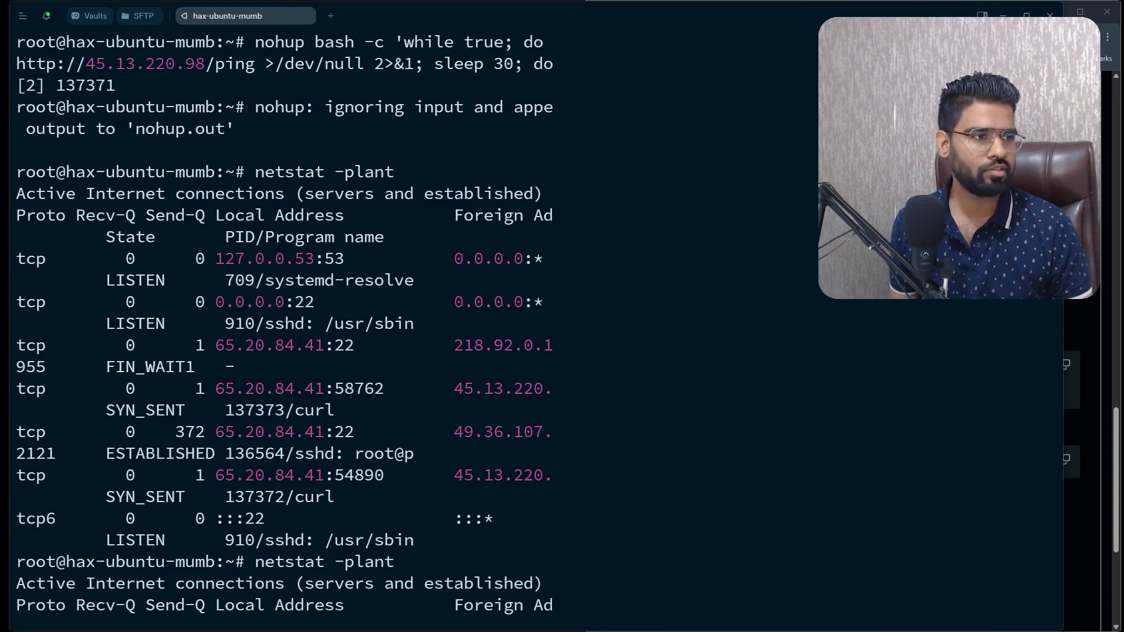
key(super+Left)
scroll(853, 354, up, 10)
scroll(856, 389, down, 6)
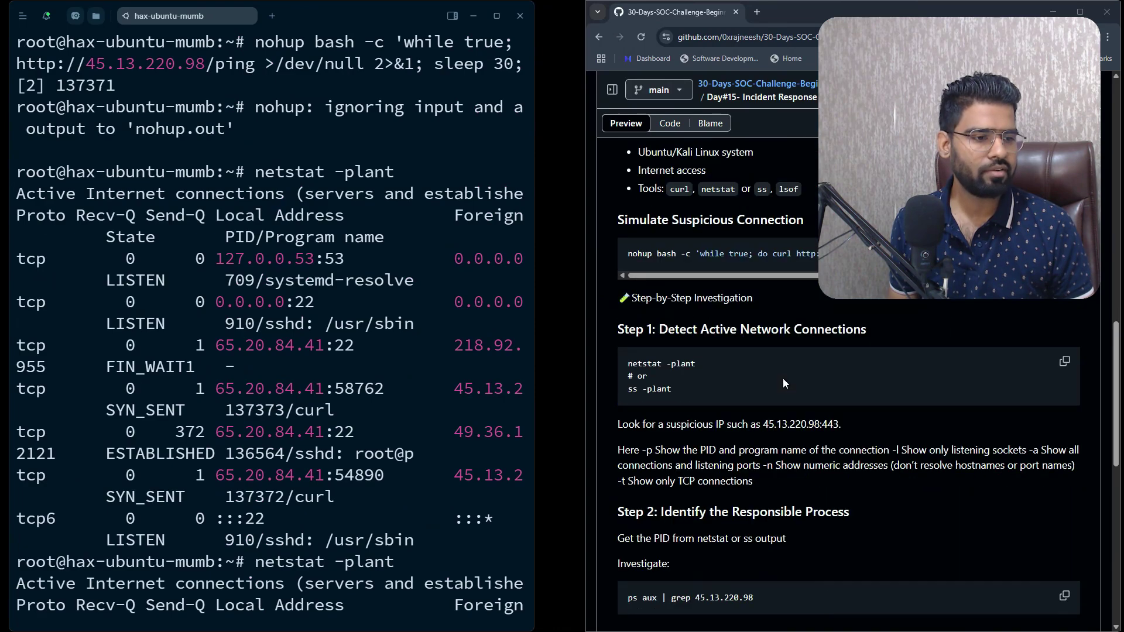
drag(772, 254, 837, 255)
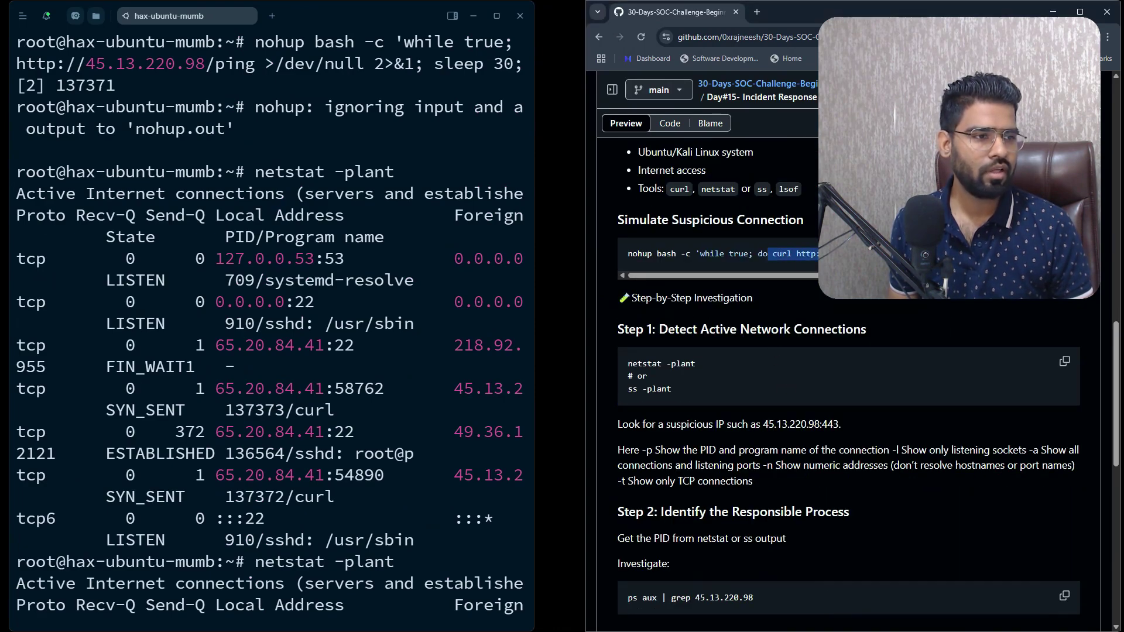
click(761, 221)
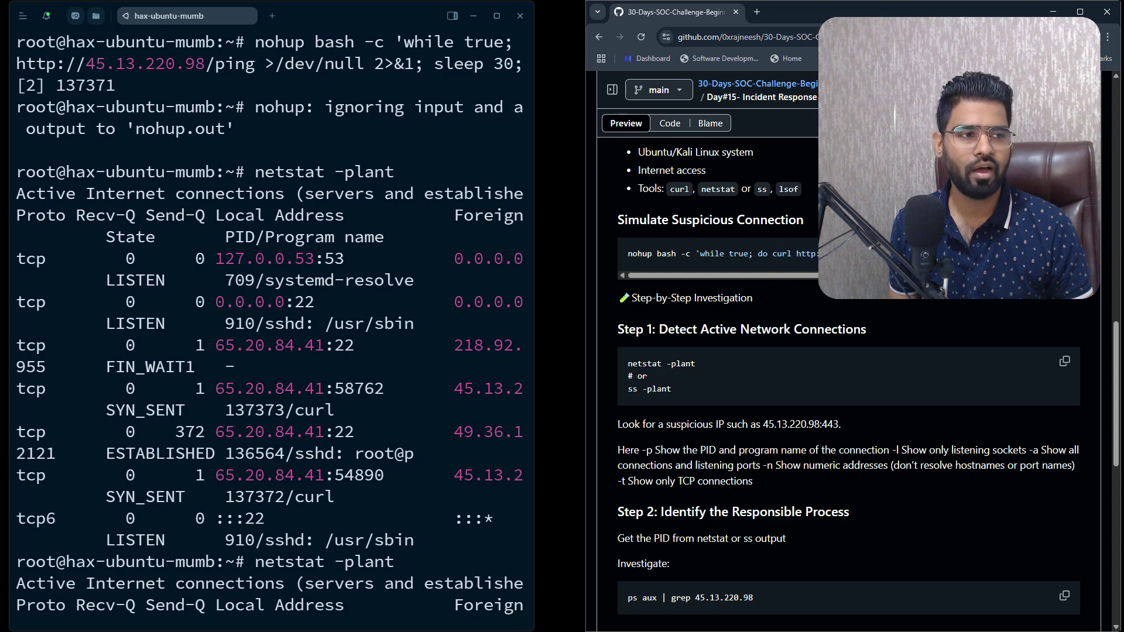
scroll(802, 363, down, 15)
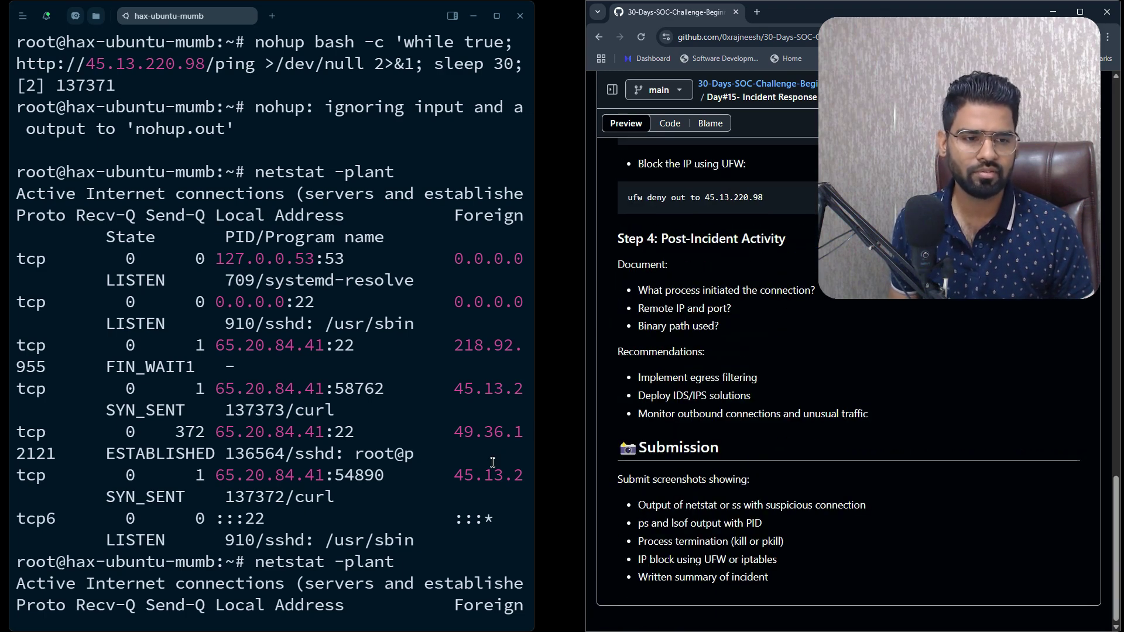
Step: Compare the curl processes in the ps output with the foreign address 45.13.220.98 in the netstat list
drag(535, 406, 749, 410)
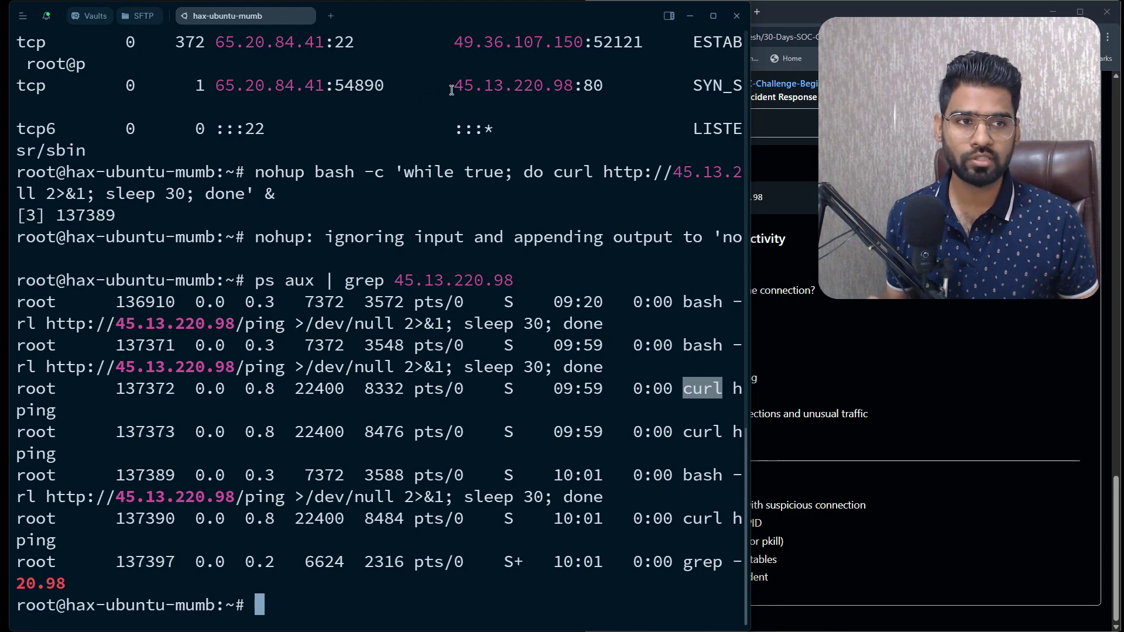
drag(455, 84, 573, 86)
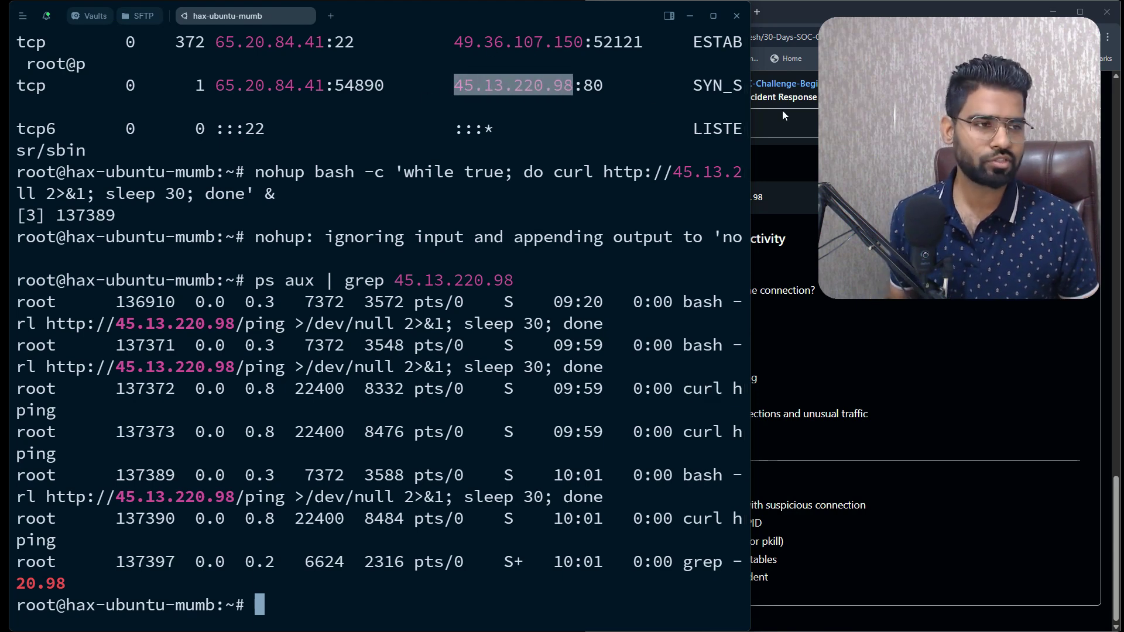
drag(750, 128, 608, 95)
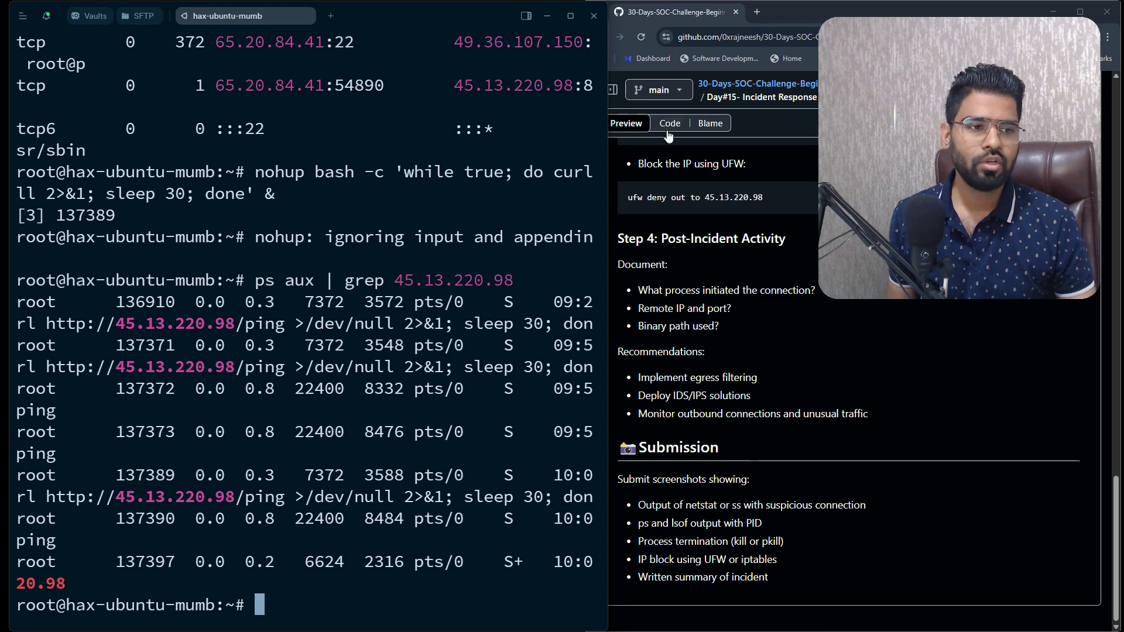
Step: Review the lab's detection, identification and containment steps, narrowing the browser window and widening the terminal beside it
click(727, 311)
scroll(734, 360, up, 5)
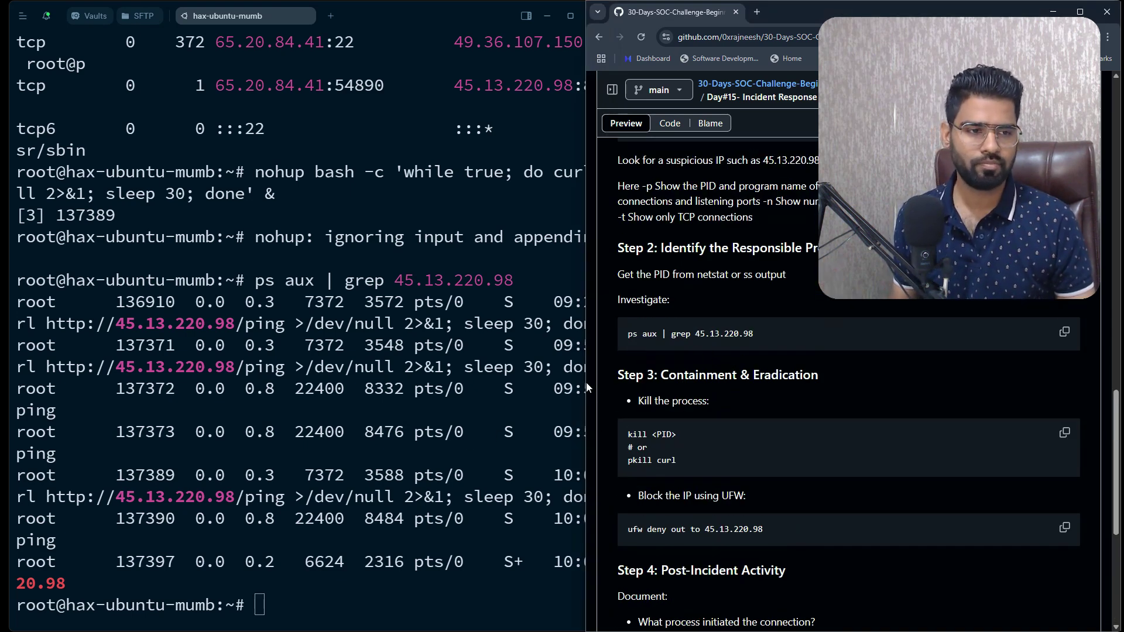
drag(585, 380, 690, 337)
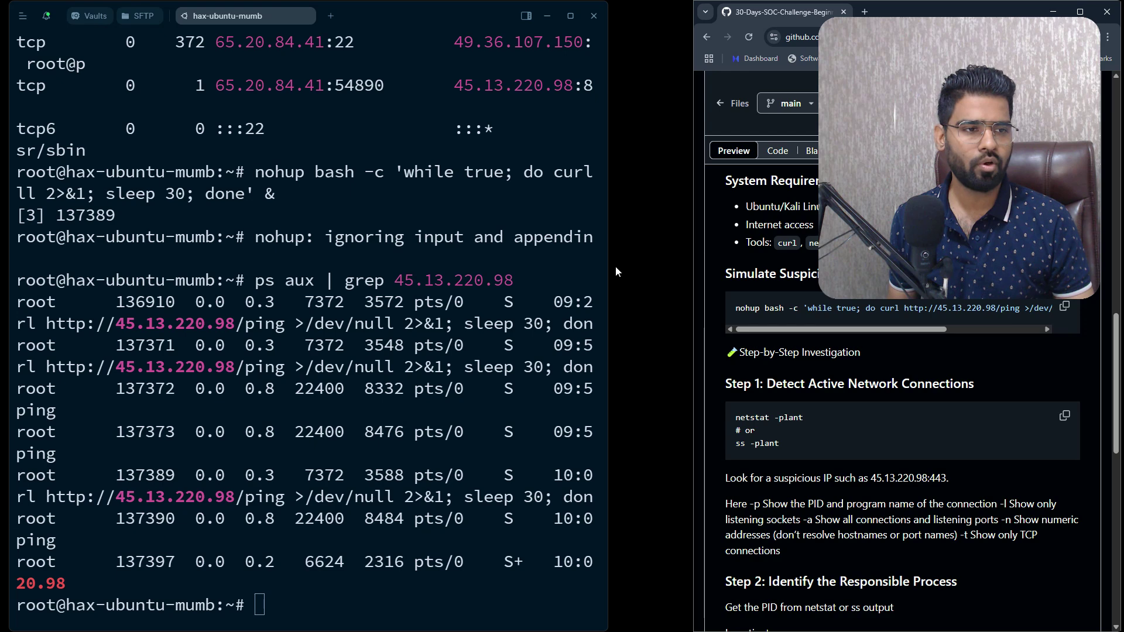
drag(606, 262, 761, 264)
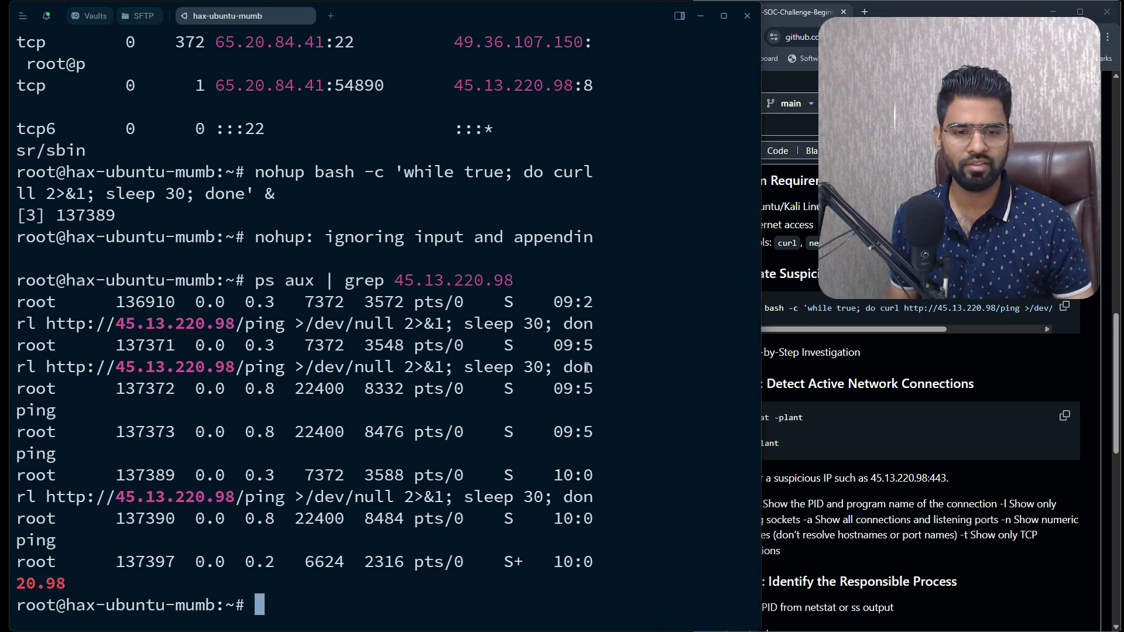
Step: Rerun ps aux | grep 45.13.220.98 in the widened terminal and go through the PIDs of the matching processes
key(Up)
key(Return)
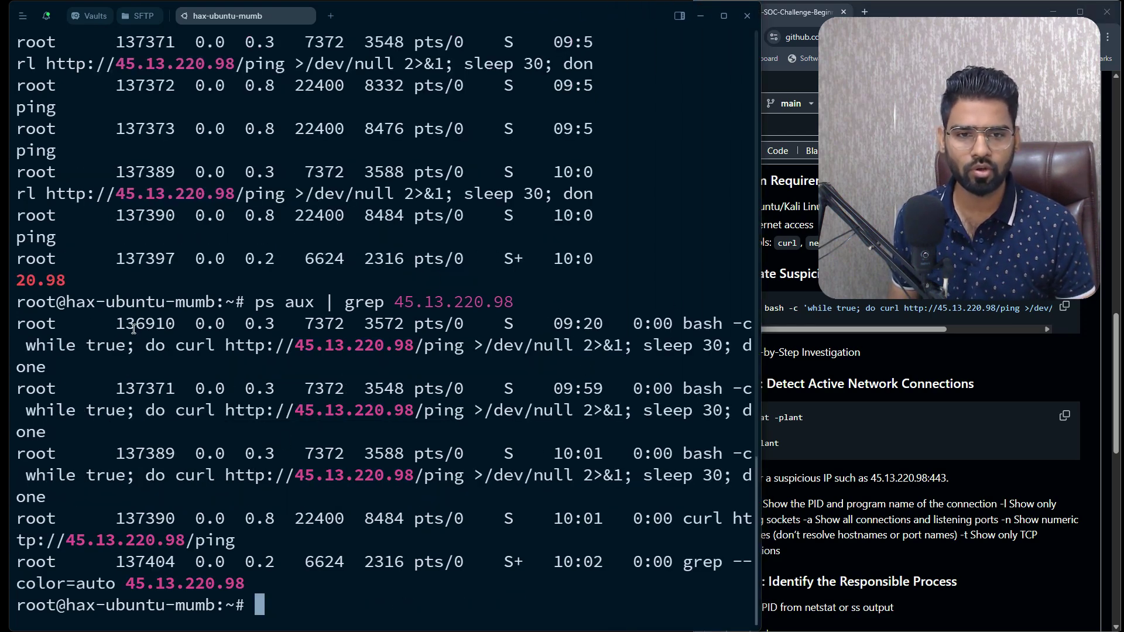
drag(120, 325, 195, 324)
drag(115, 389, 235, 389)
drag(106, 453, 195, 450)
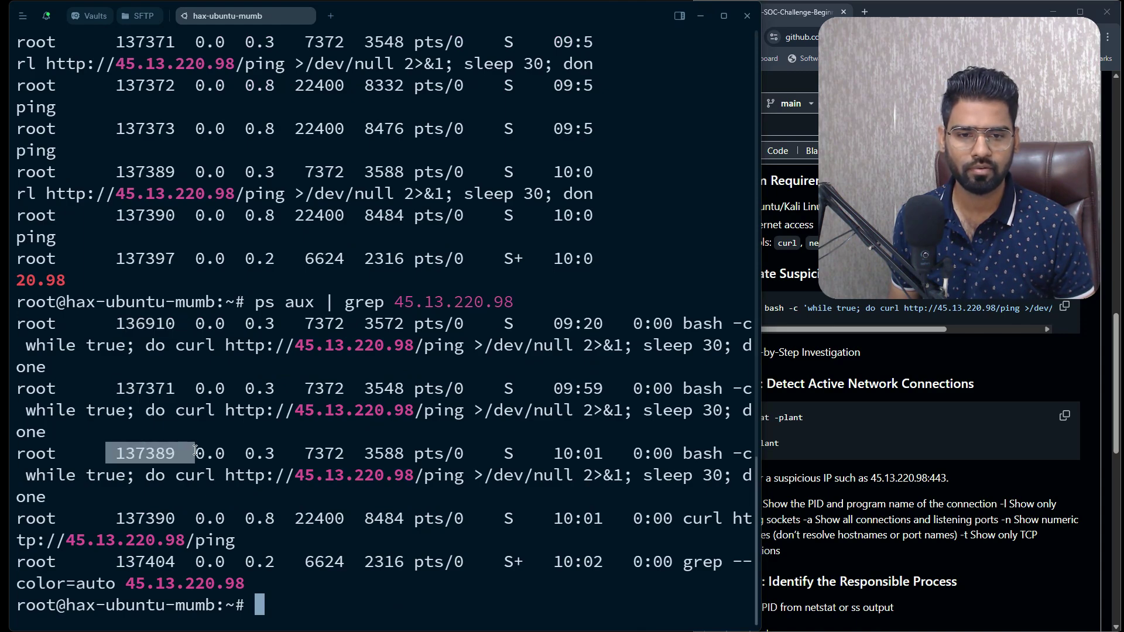
drag(107, 518, 188, 515)
drag(120, 557, 186, 561)
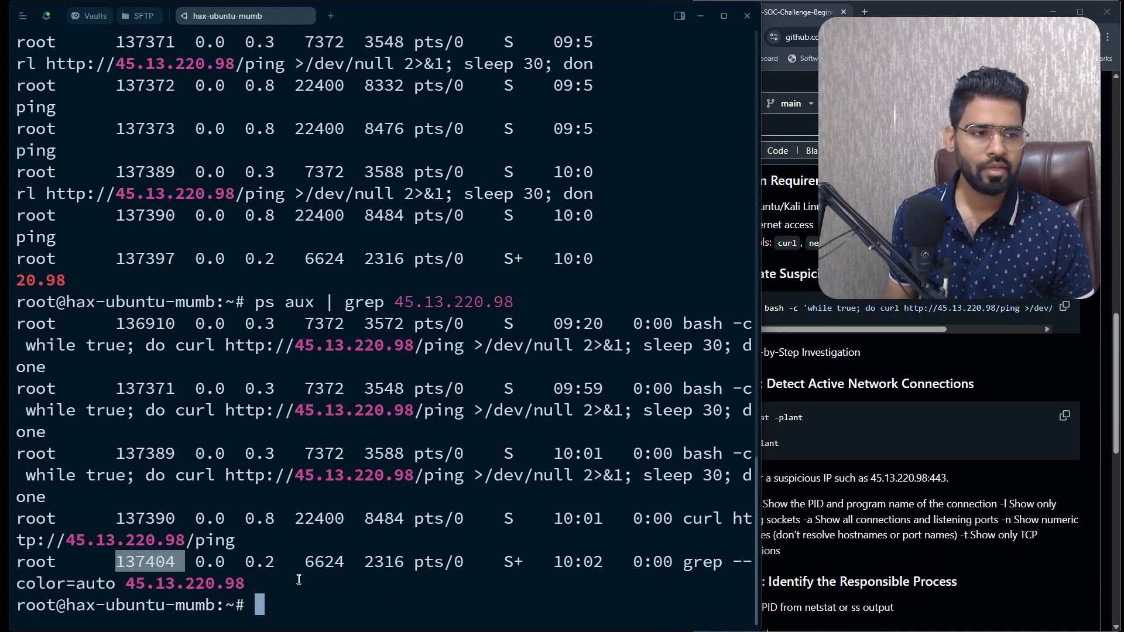
click(388, 602)
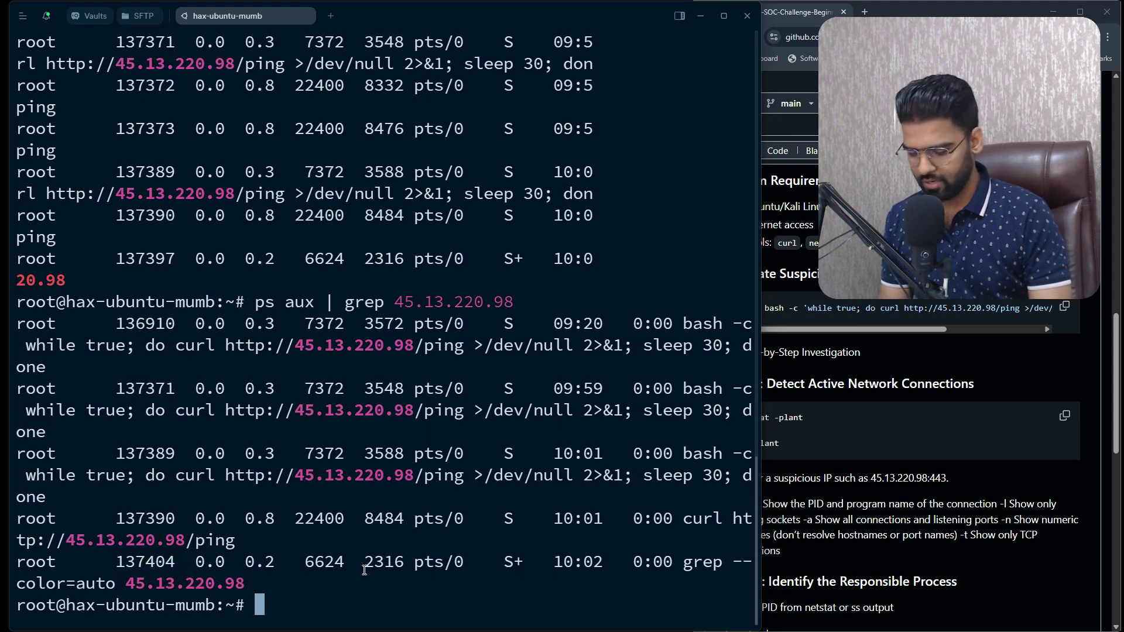
Step: Force-kill the oldest bash loop process with kill -9 136910
text(kill -9 1369)
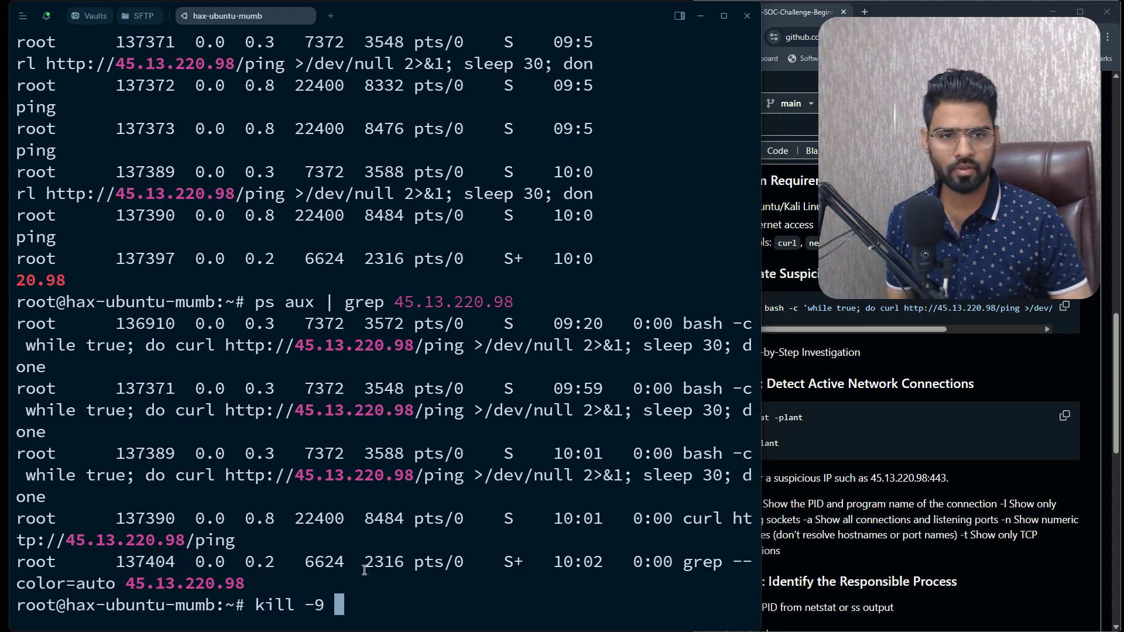
text(10)
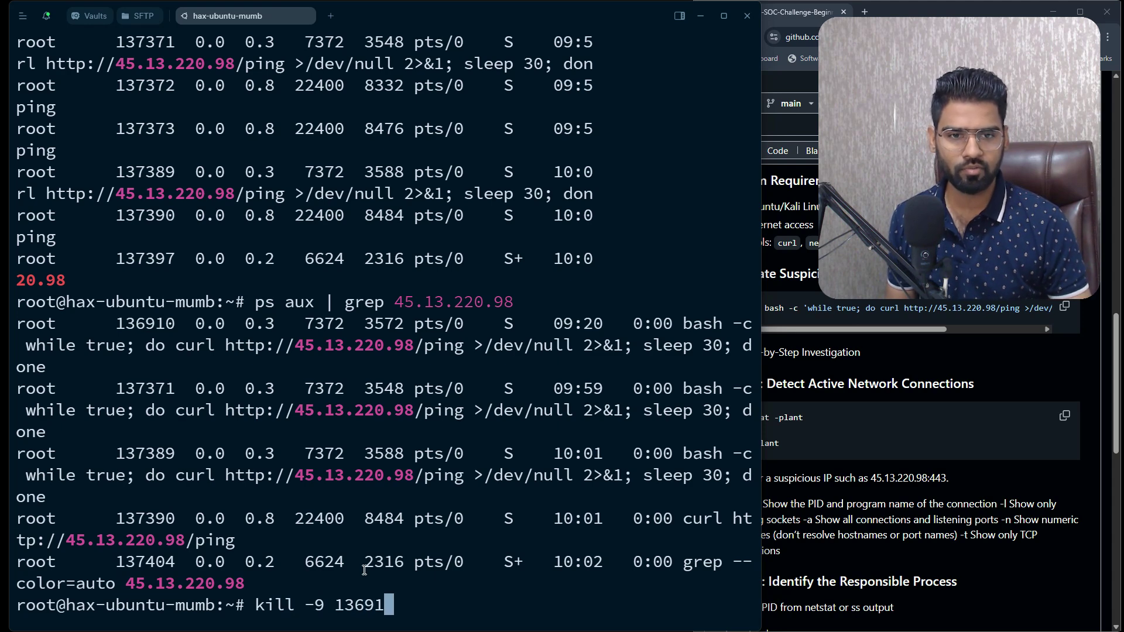
key(Return)
Step: Try to force-kill a second process with kill -9 137271
key(Up)
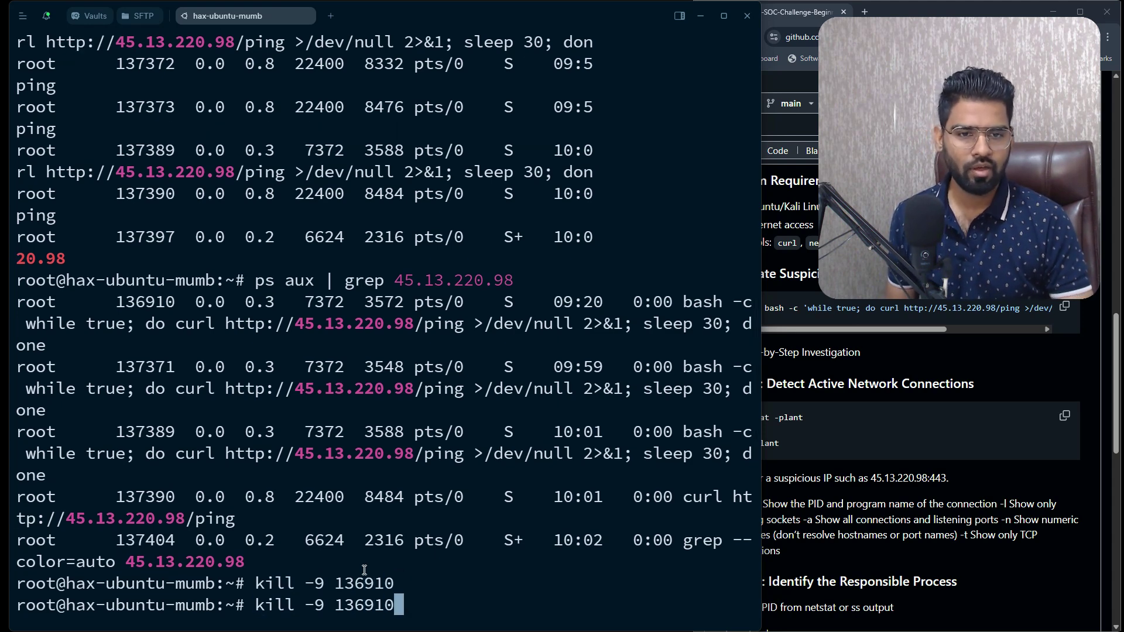
key(BackSpace)
key(BackSpace)
key(BackSpace)
key(BackSpace)
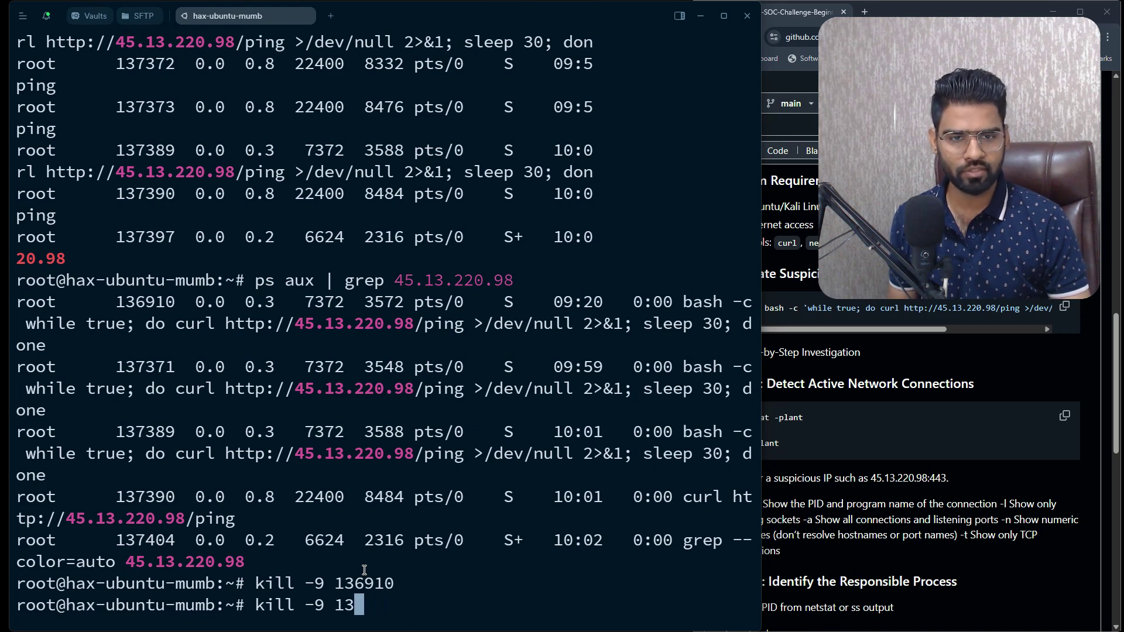
text(7271)
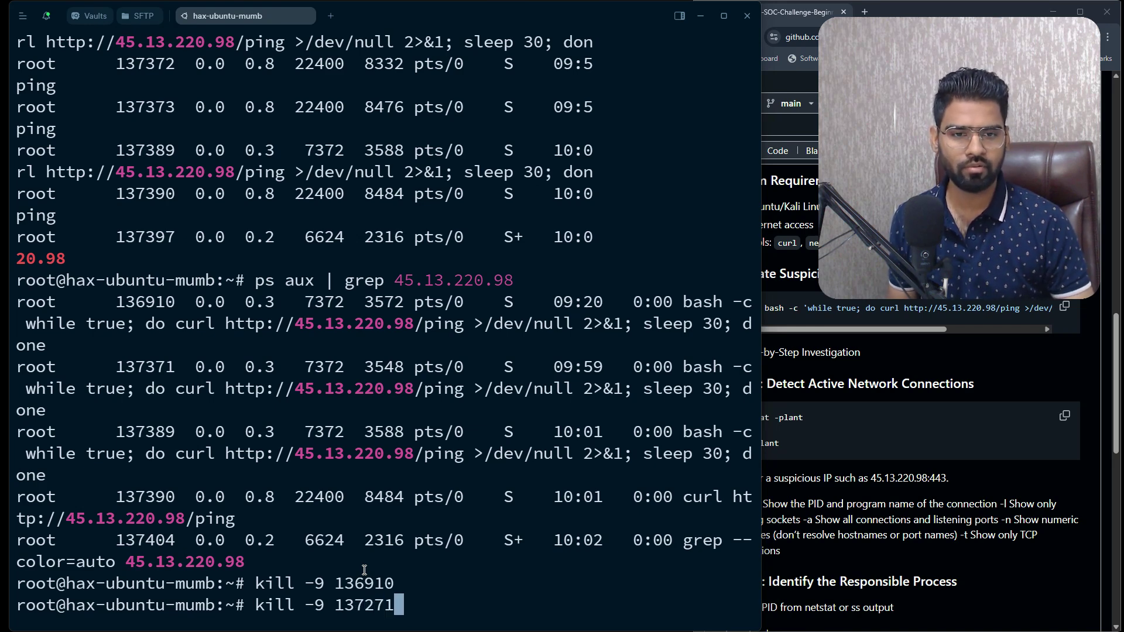
key(Return)
key(Up)
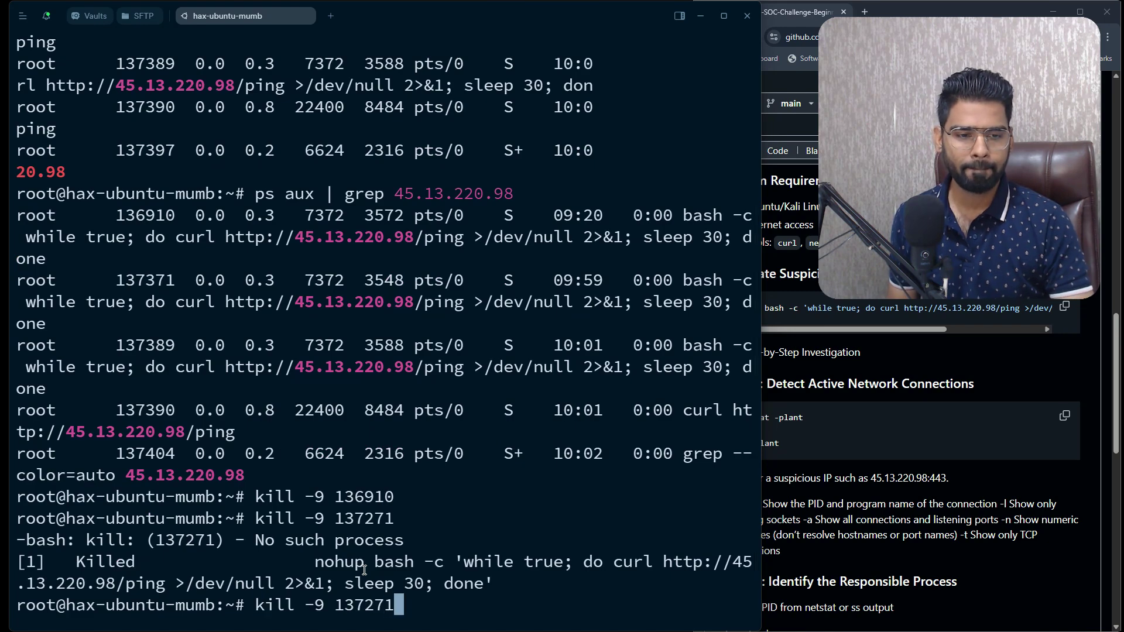
key(BackSpace)
key(BackSpace)
key(BackSpace)
key(BackSpace)
key(BackSpace)
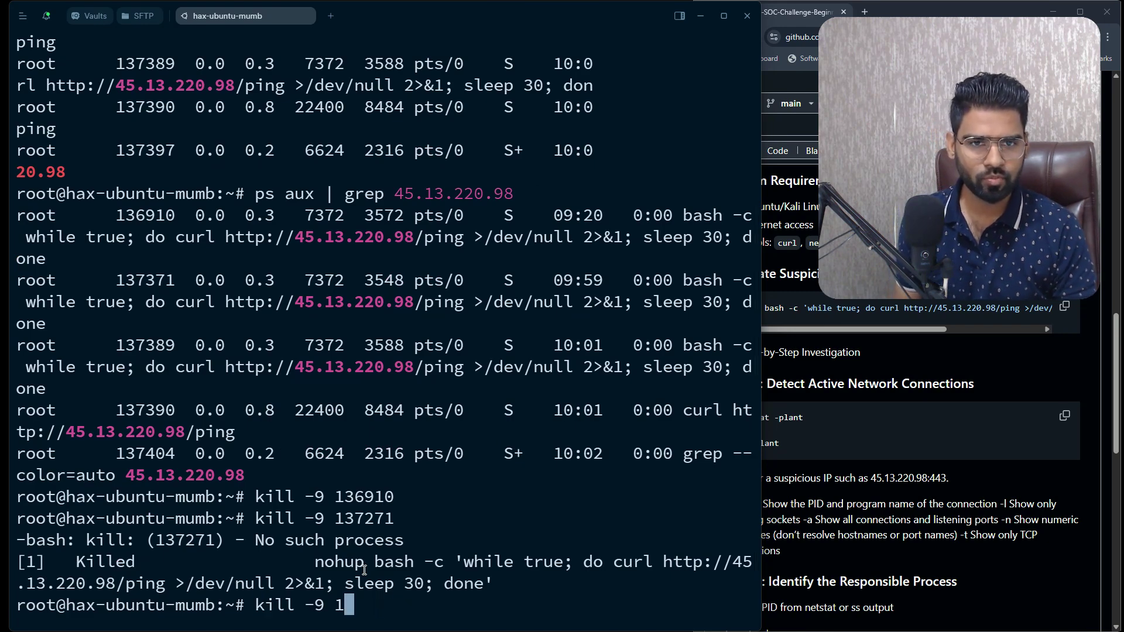
key(BackSpace)
key(BackSpace)
key(BackSpace)
key(BackSpace)
key(BackSpace)
key(BackSpace)
key(BackSpace)
key(BackSpace)
key(BackSpace)
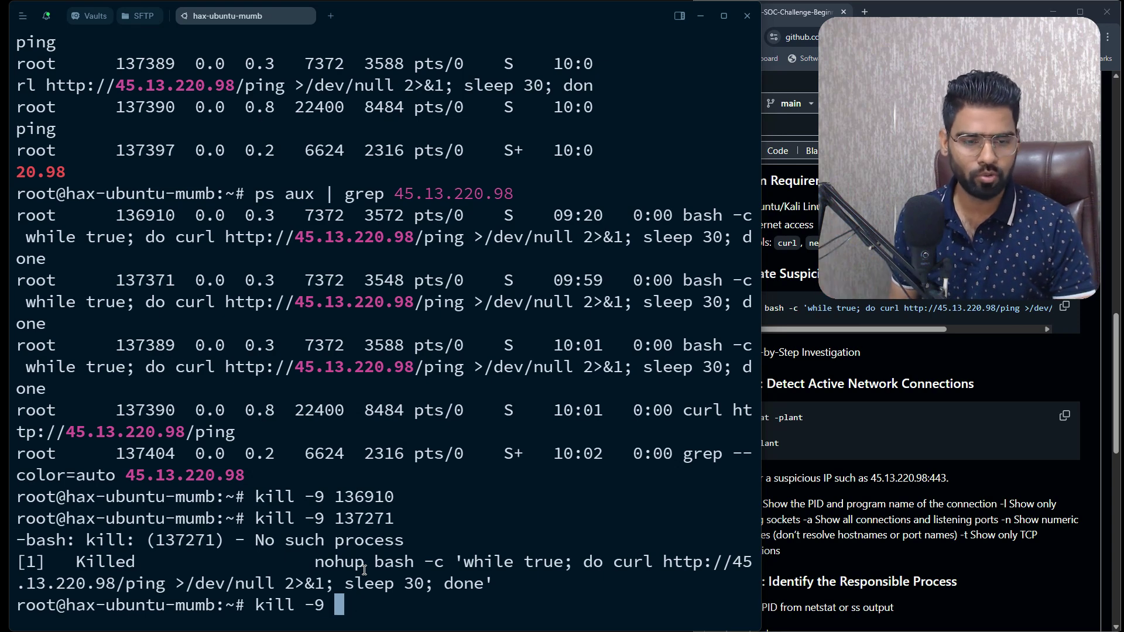
Step: List the remaining processes that contact the suspicious IP with ps aux | grep 45.13.220.98
key(Up)
key(Up)
key(Up)
key(Return)
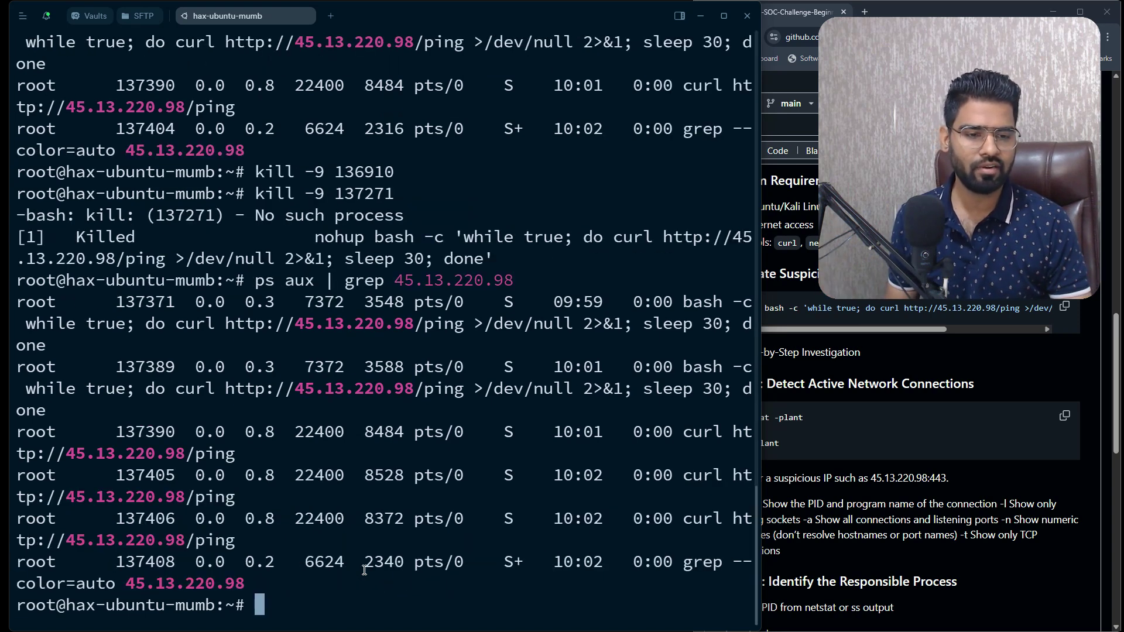
Step: Force-kill the bash loop started at 10:01 with kill -9 137389
key(Up)
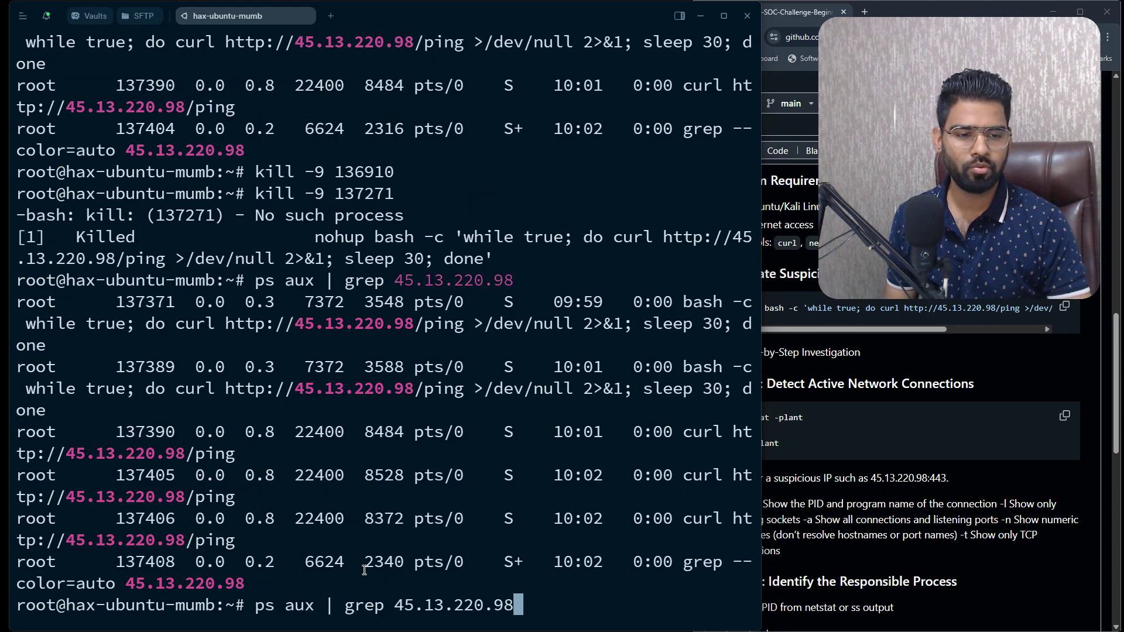
key(Down)
text(kill -)
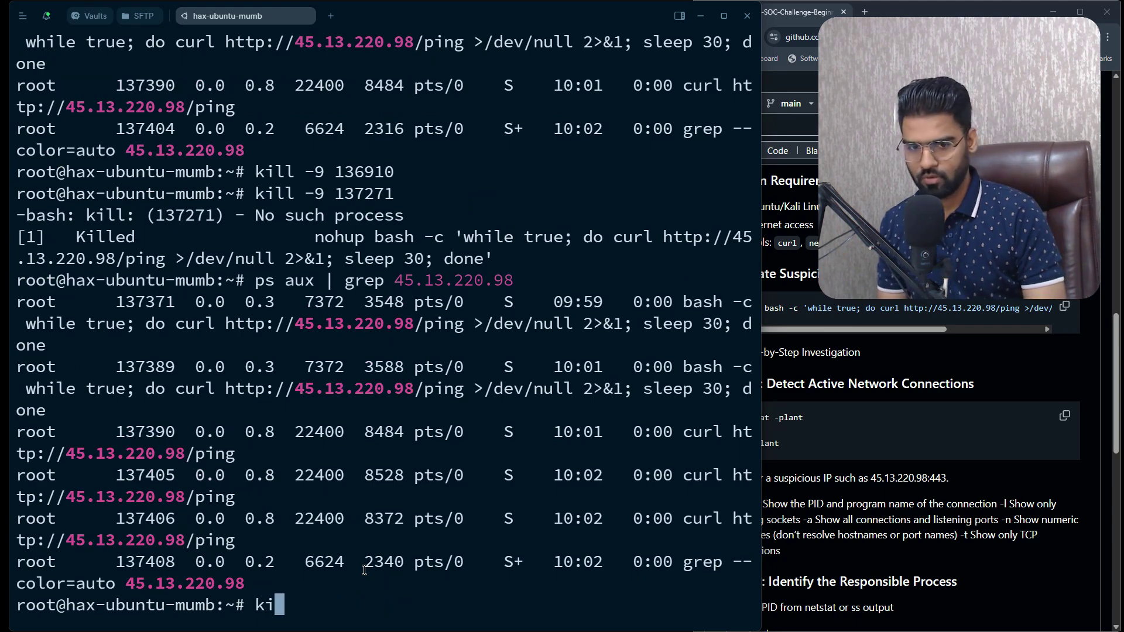
text(9 )
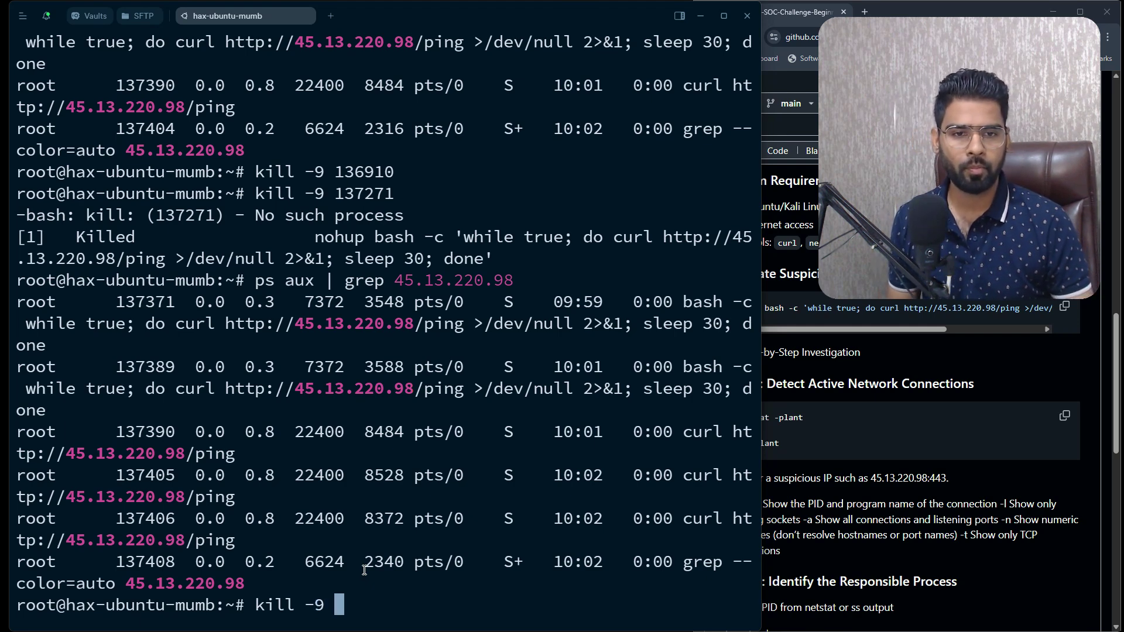
text(137389)
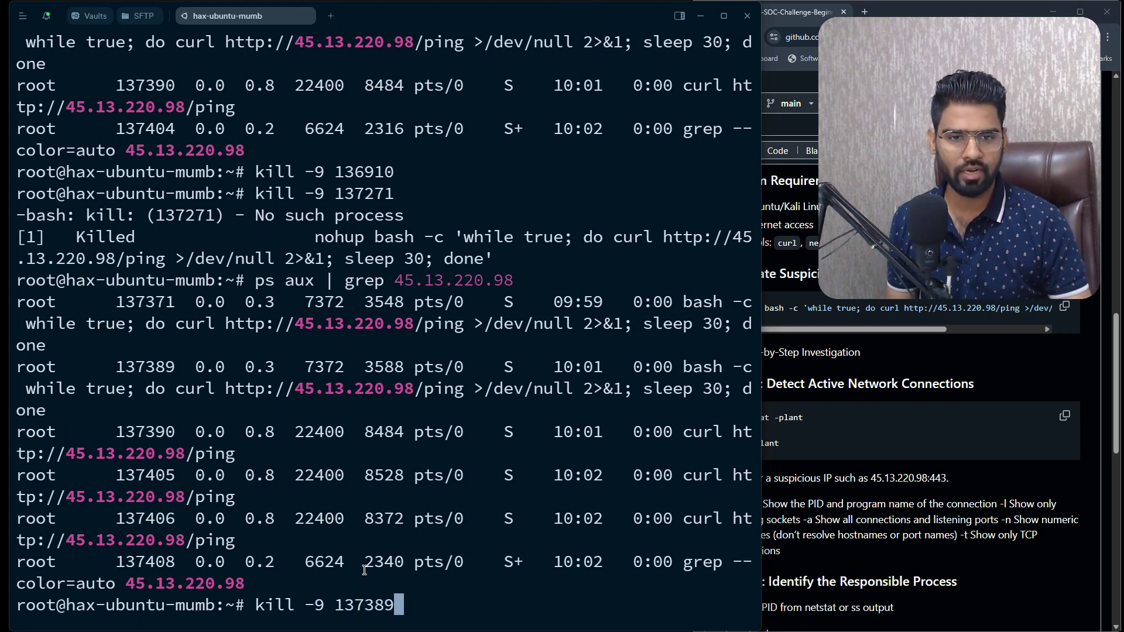
key(Return)
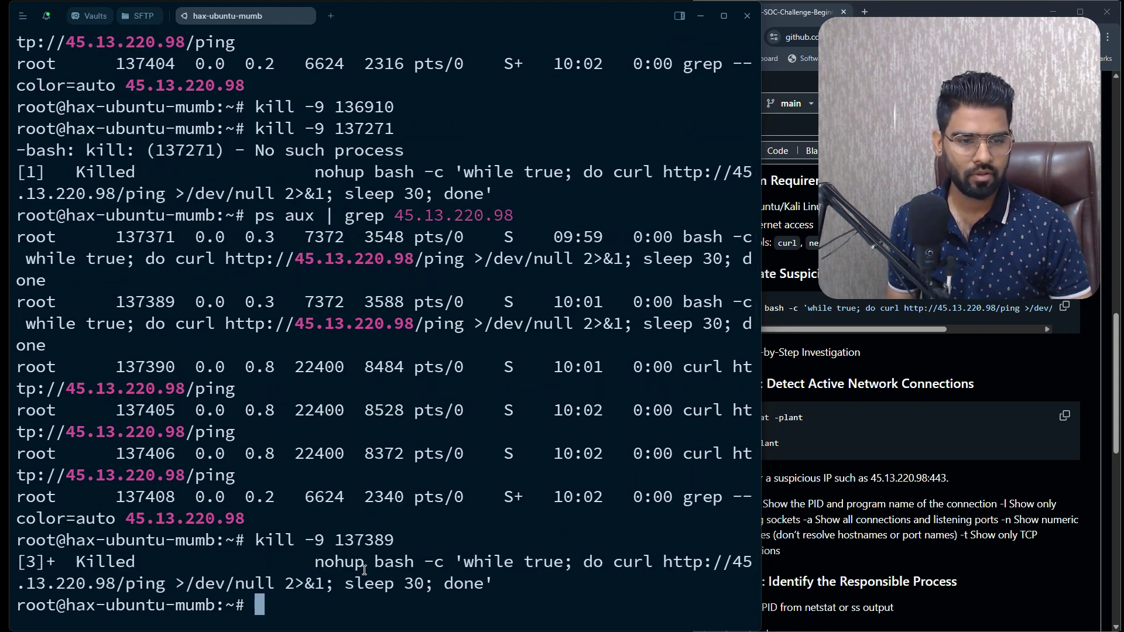
Step: Force-kill the curl process started at 10:01 with kill -9 137390
key(Up)
key(BackSpace)
key(BackSpace)
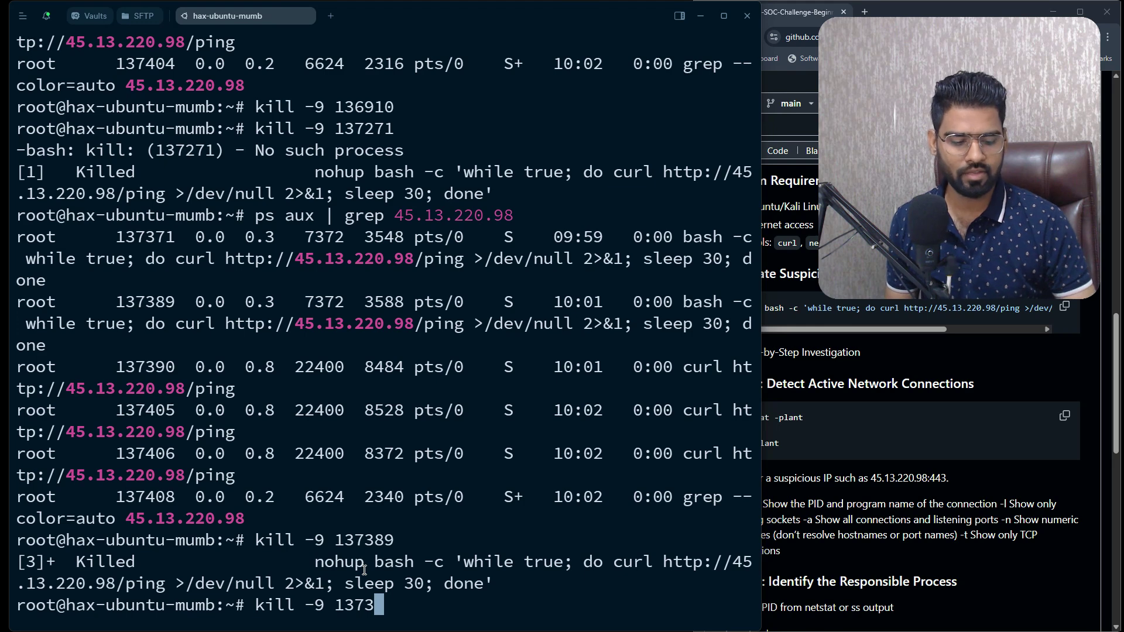
text(3)
key(BackSpace)
text(90)
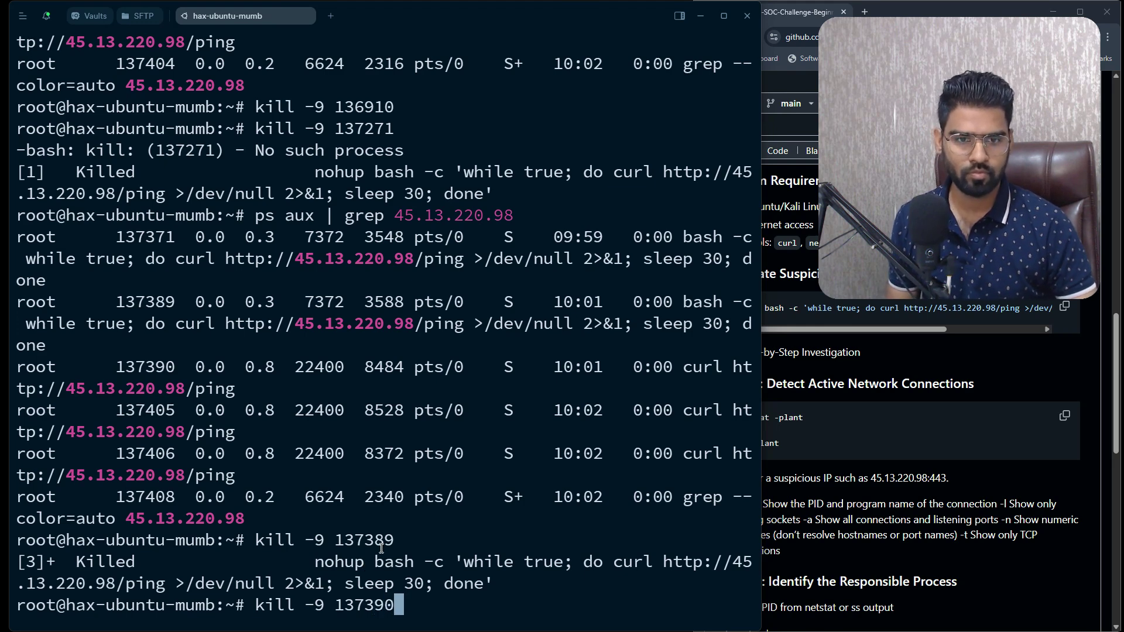
key(Return)
Step: Force-kill the first curl process started at 10:02 with kill -9 137405
key(Up)
key(BackSpace)
key(BackSpace)
key(BackSpace)
key(BackSpace)
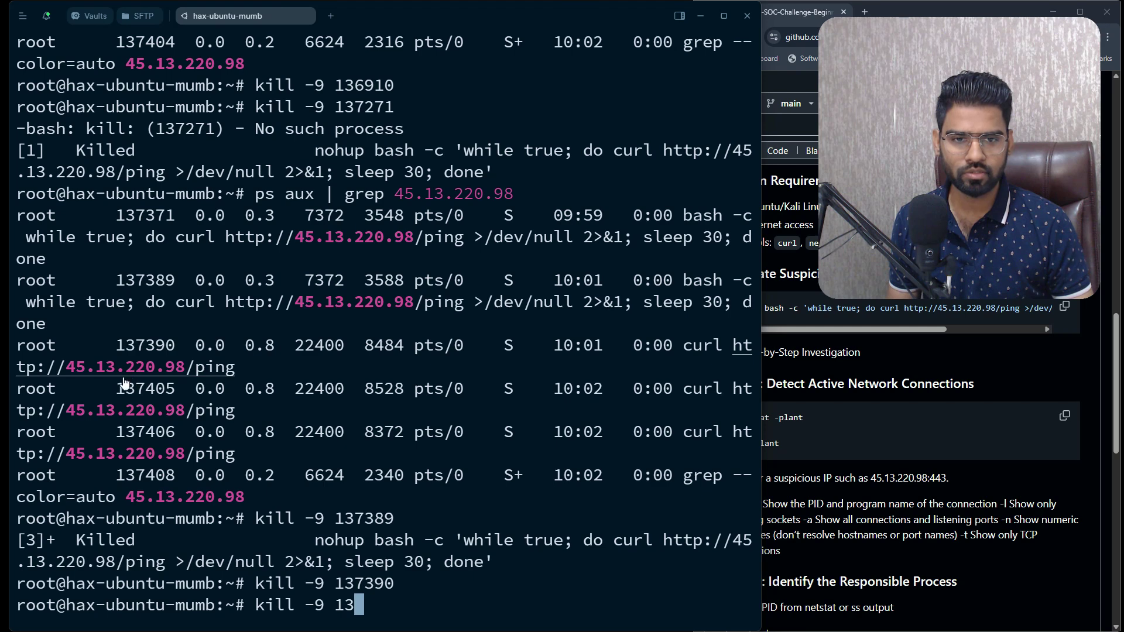
drag(116, 387, 173, 383)
click(604, 598)
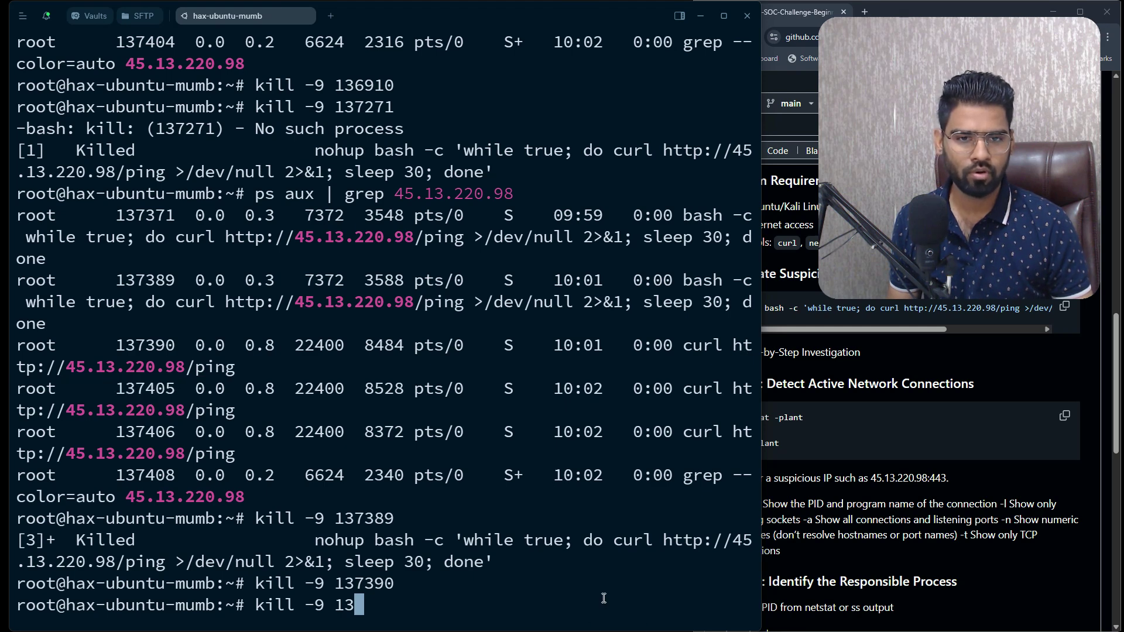
text(7405)
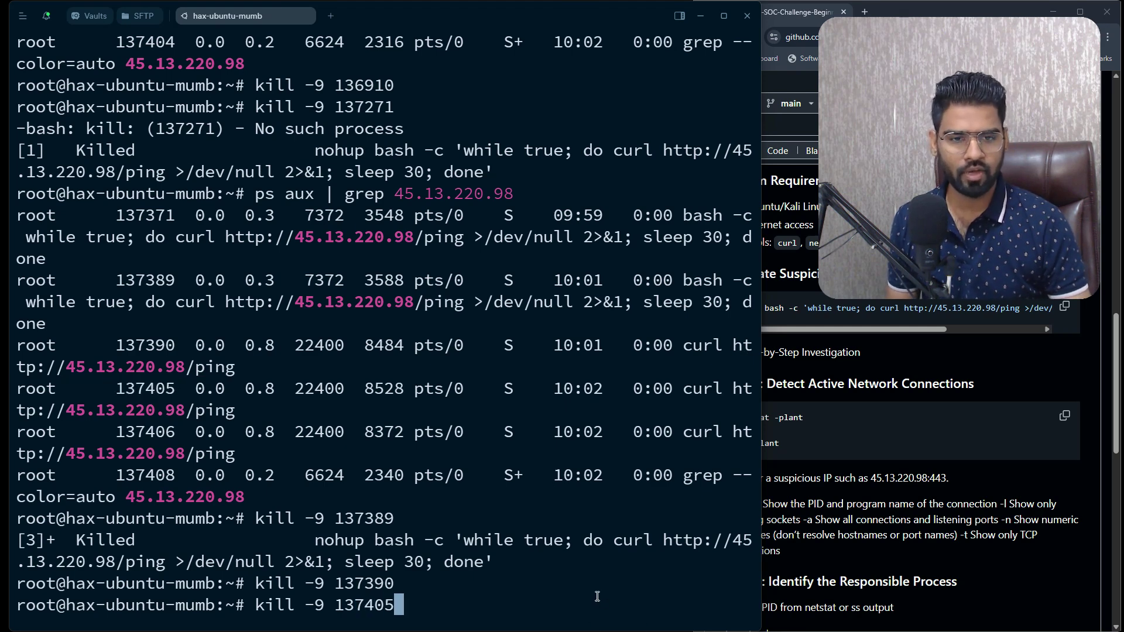
key(Return)
Step: Force-kill the other curl process started at 10:02 with kill -9 137406
key(Up)
key(BackSpace)
text(6)
key(Return)
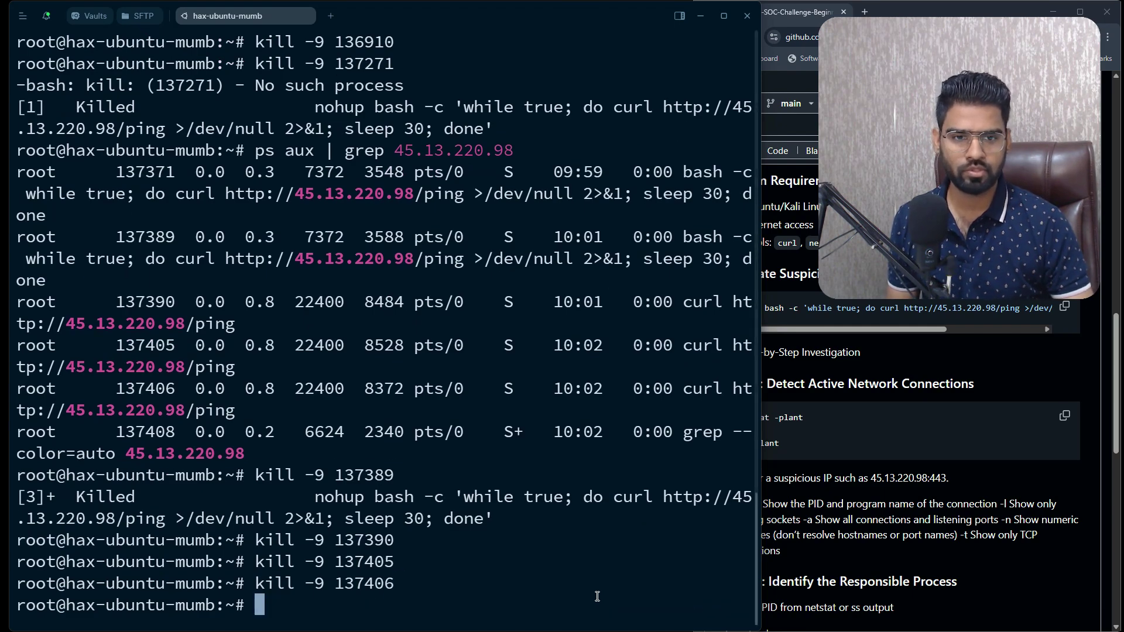
Step: Try to force-kill the last listed entry, the grep process, with kill -9 137408
drag(122, 433, 195, 435)
click(539, 592)
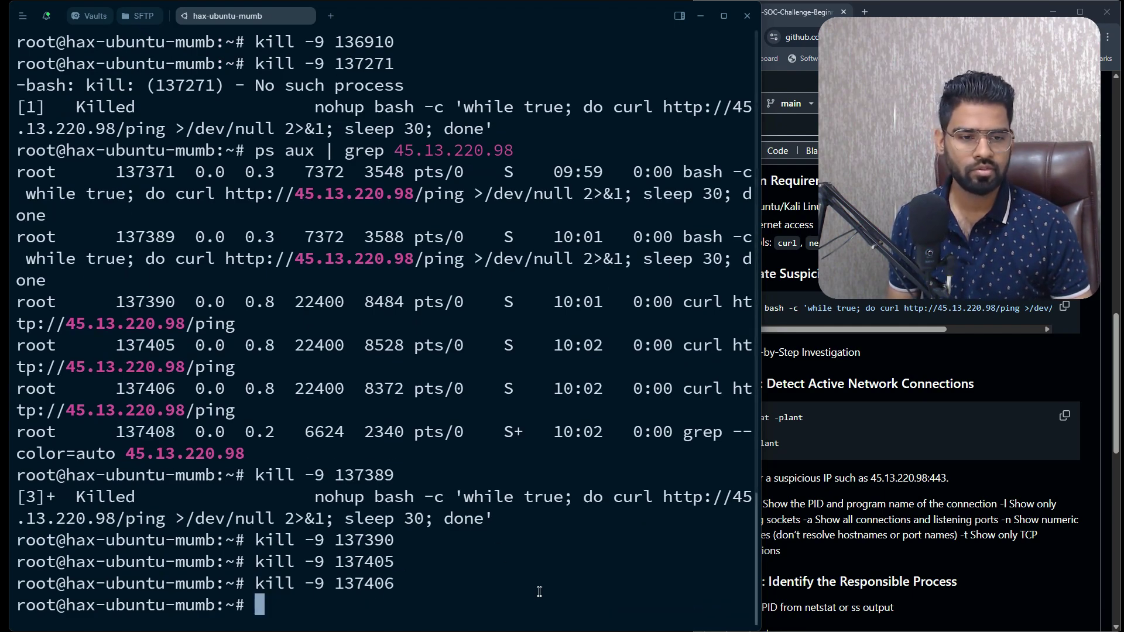
key(Up)
key(BackSpace)
text(8)
key(Return)
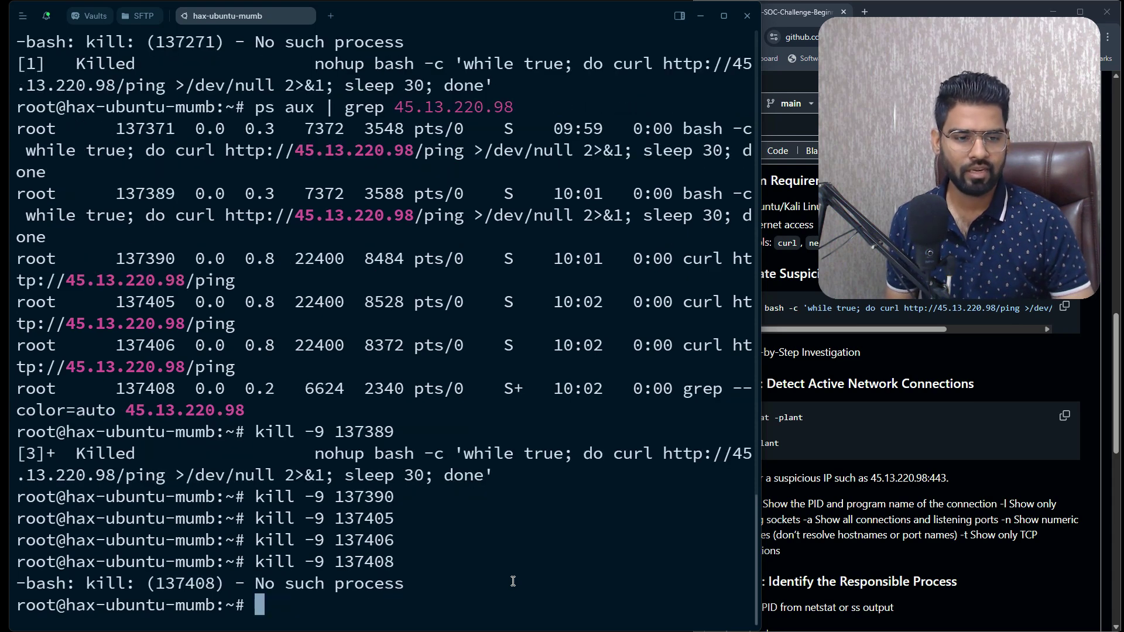
Step: Check which processes still reference the suspicious IP by running ps aux | grep 45.13.220.98 again
key(Up)
key(Up)
key(Up)
key(Up)
key(Up)
key(Up)
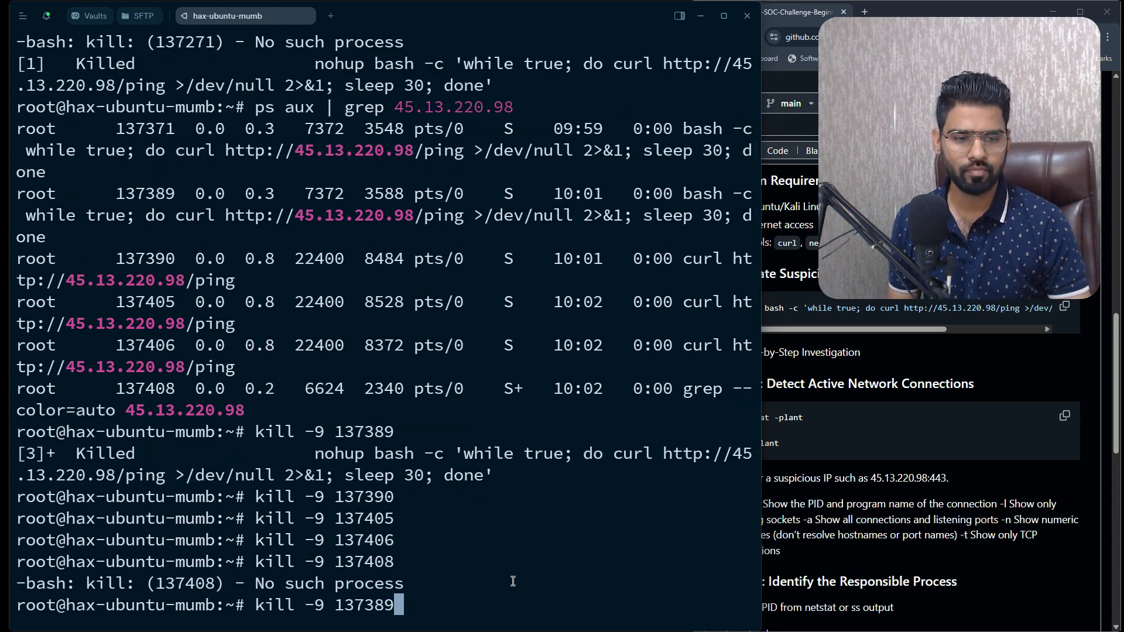
key(Return)
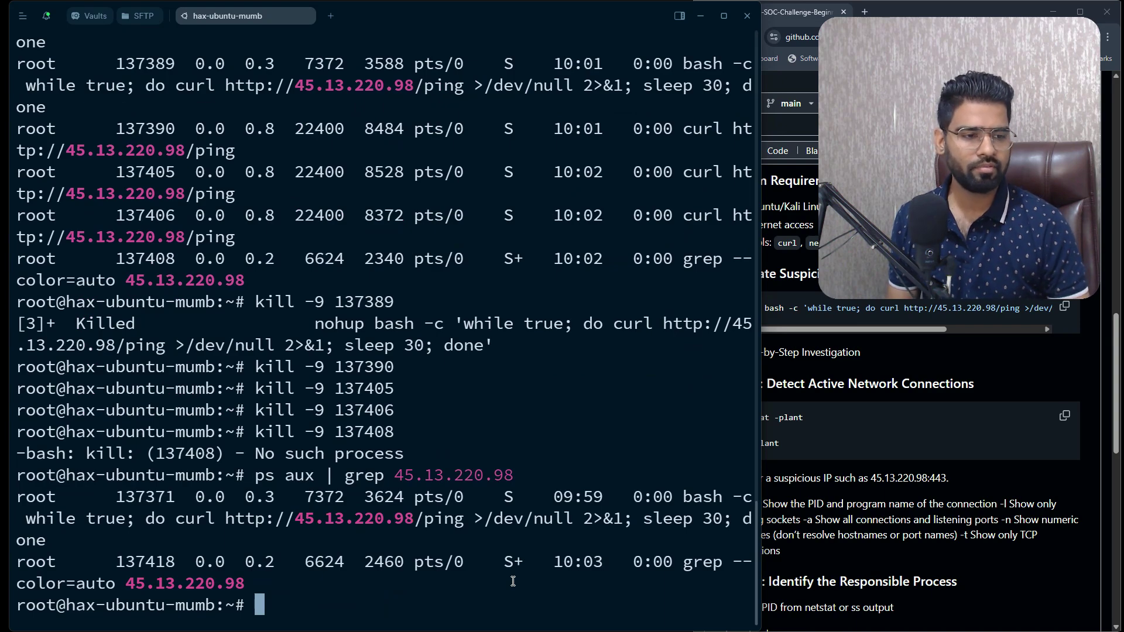
Step: Force-kill the remaining bash loop started at 09:59 with kill -9 137371
drag(121, 502, 176, 494)
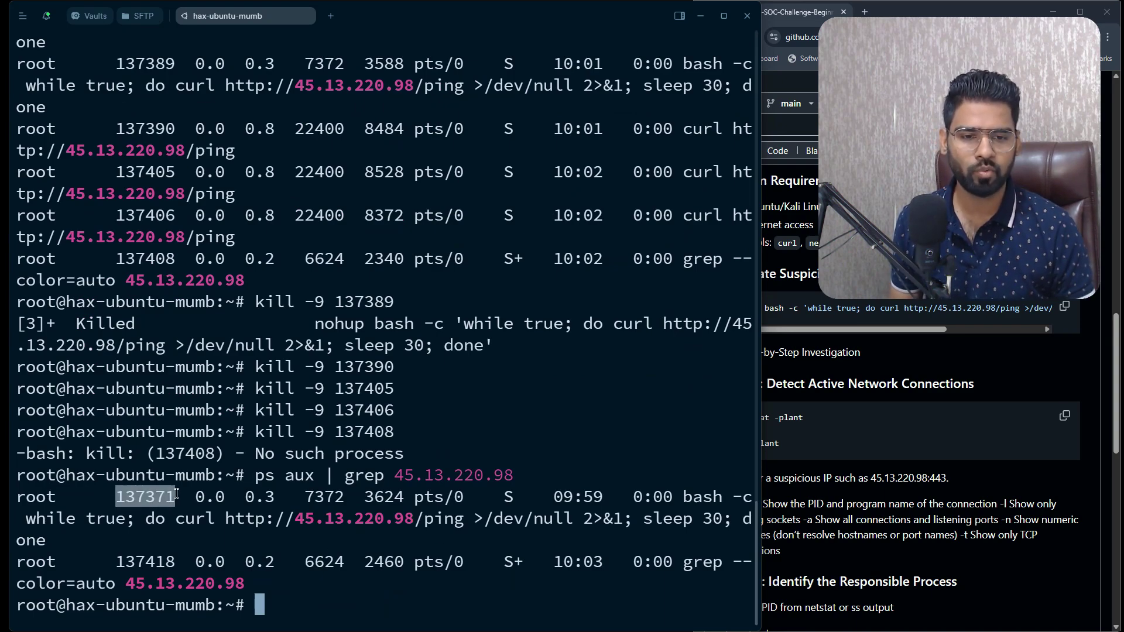
click(311, 583)
key(Up)
key(Up)
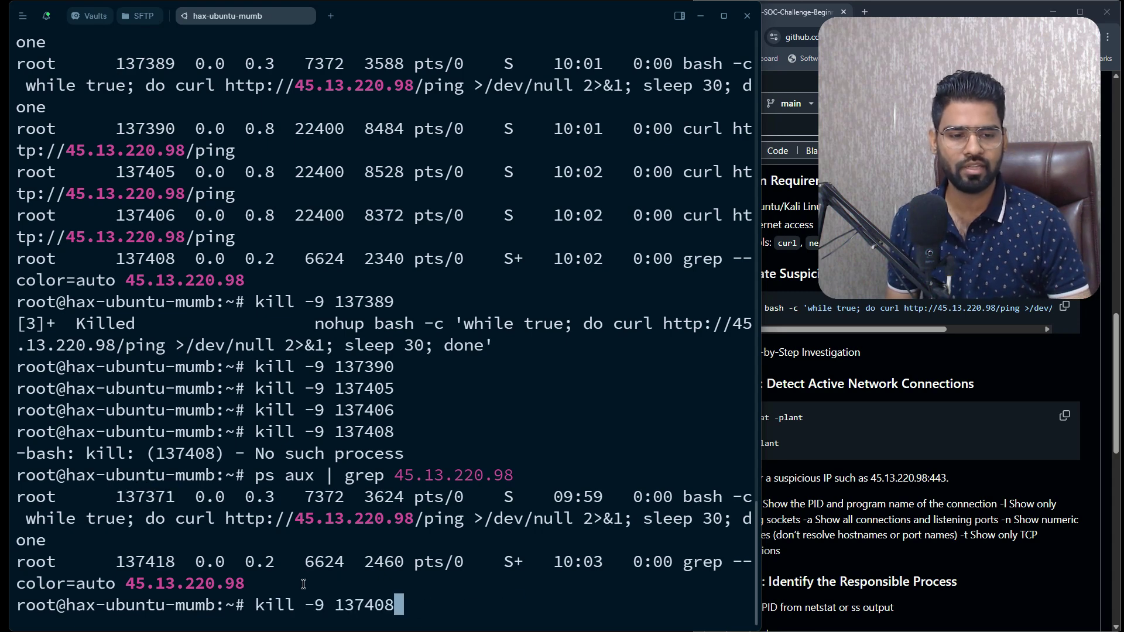
key(BackSpace)
key(BackSpace)
key(BackSpace)
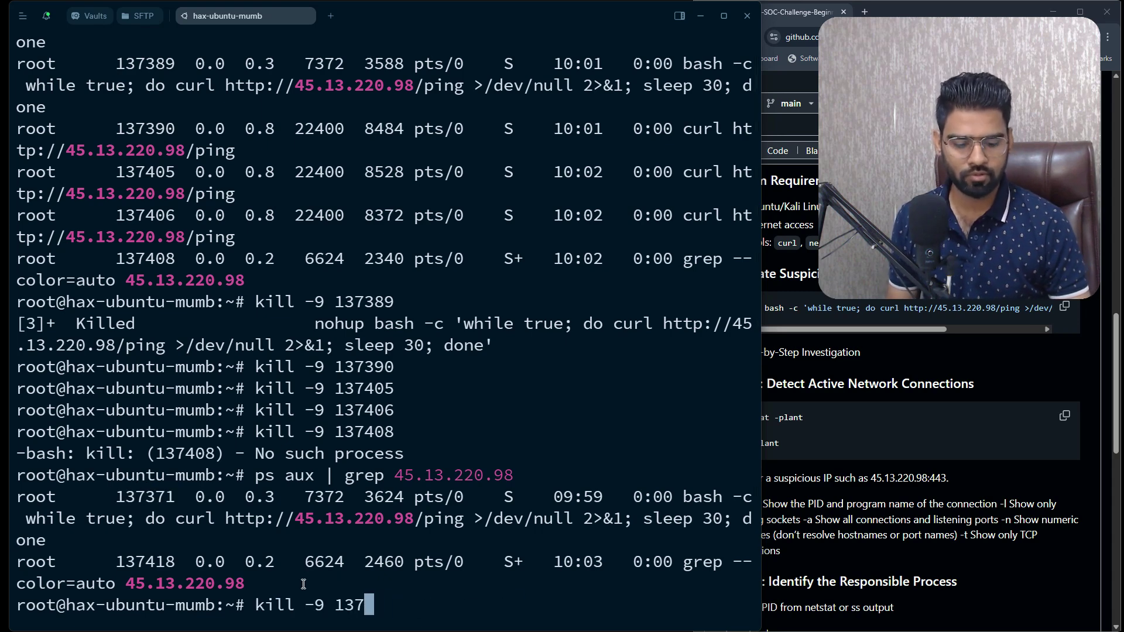
text(2)
key(BackSpace)
text(371)
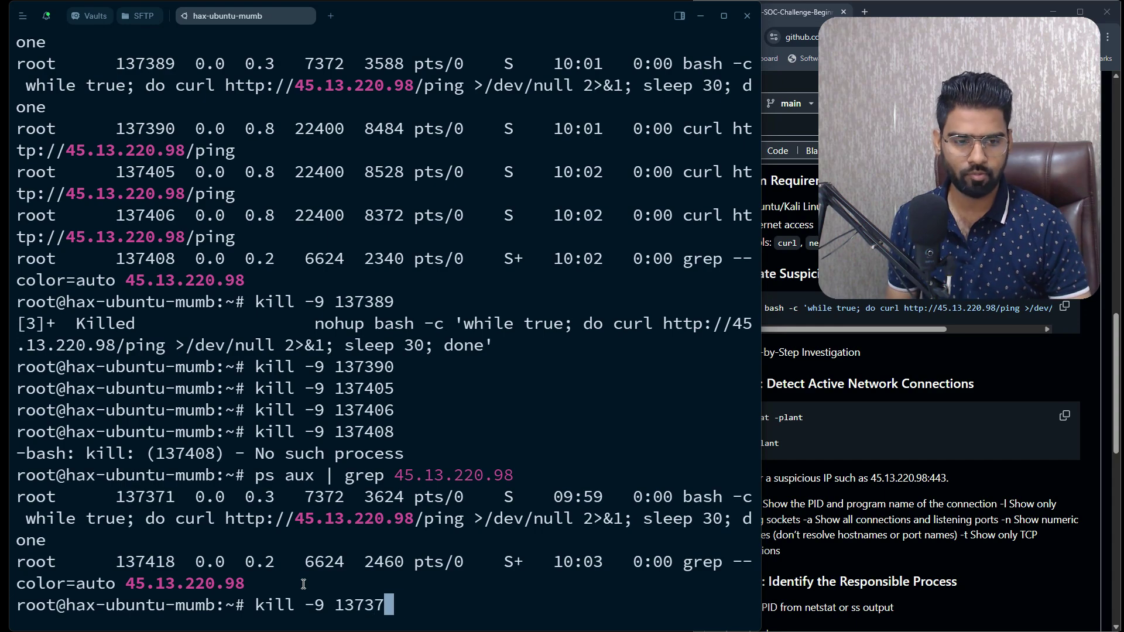
key(Return)
Step: Verify the eradication by running ps aux | grep 45.13.220.98 once more
key(Up)
key(Up)
key(Return)
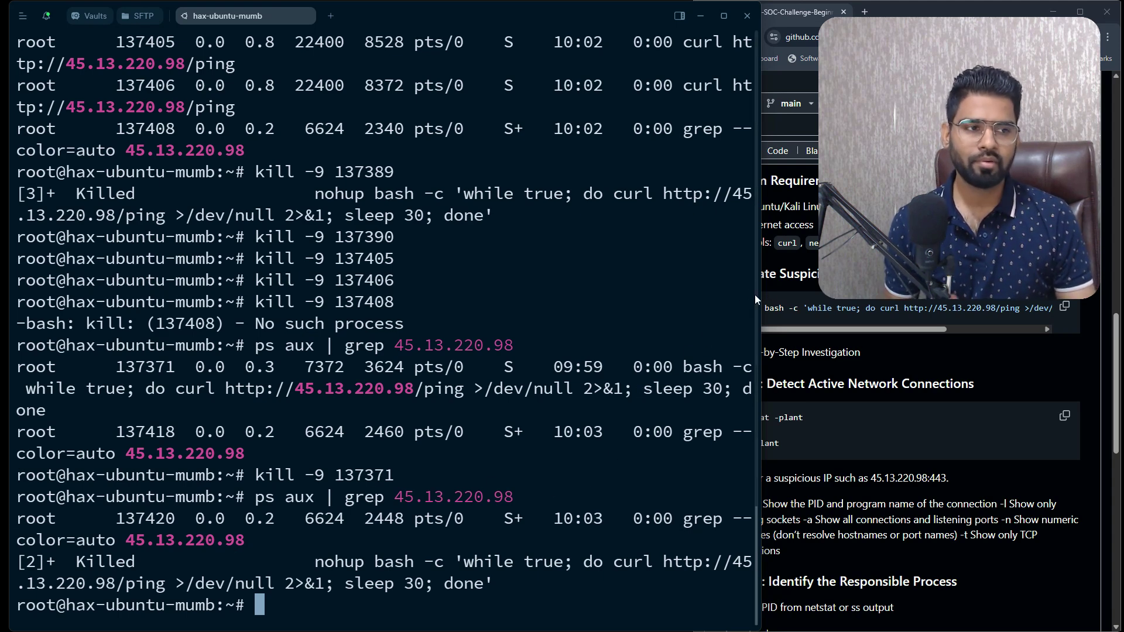
Step: Narrow the terminal to uncover the lab page and examine its Step 3 Containment & Eradication instructions
drag(758, 297, 643, 237)
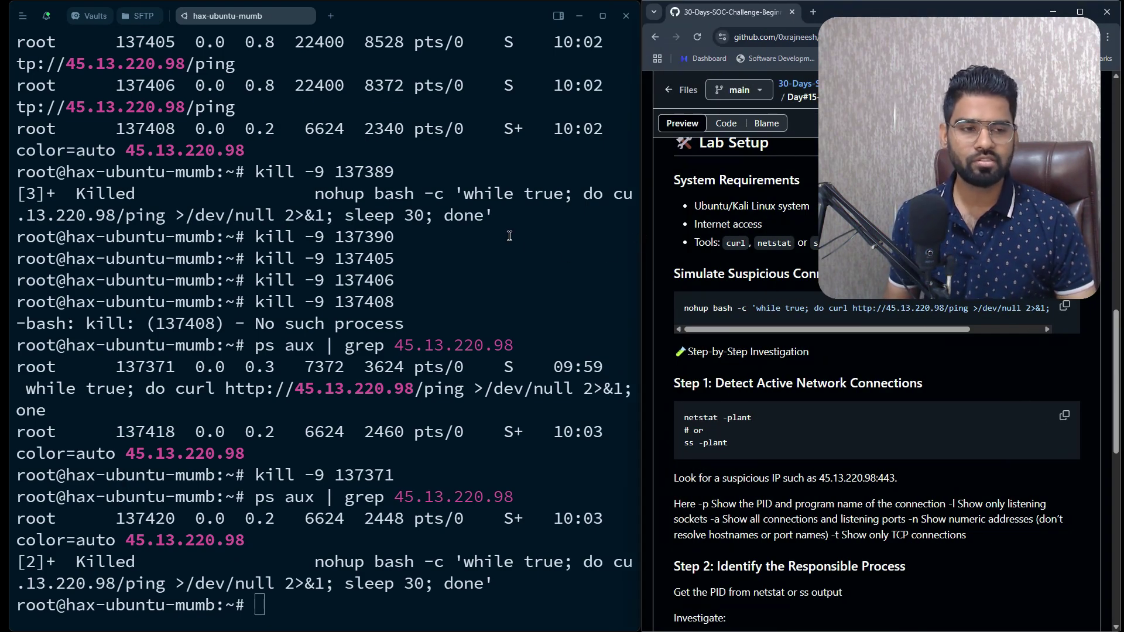
scroll(761, 335, down, 5)
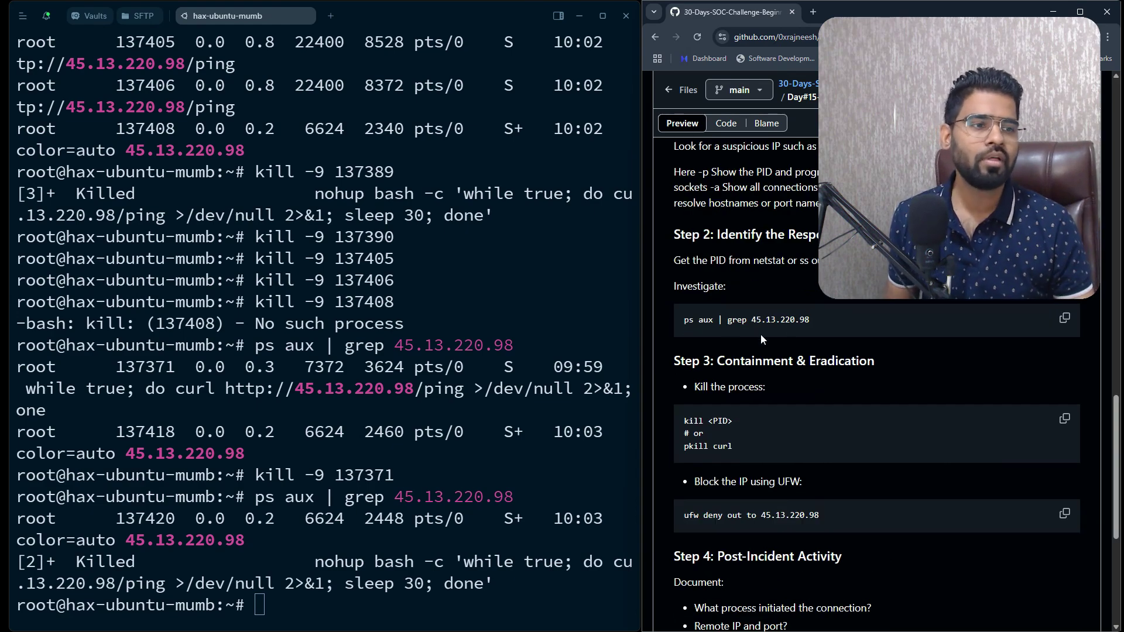
Step: Block outbound traffic to the suspicious IP by running ufw deny out to 45.13.220.98, following the lab's Step 3 command
scroll(797, 355, down, 5)
scroll(796, 350, up, 5)
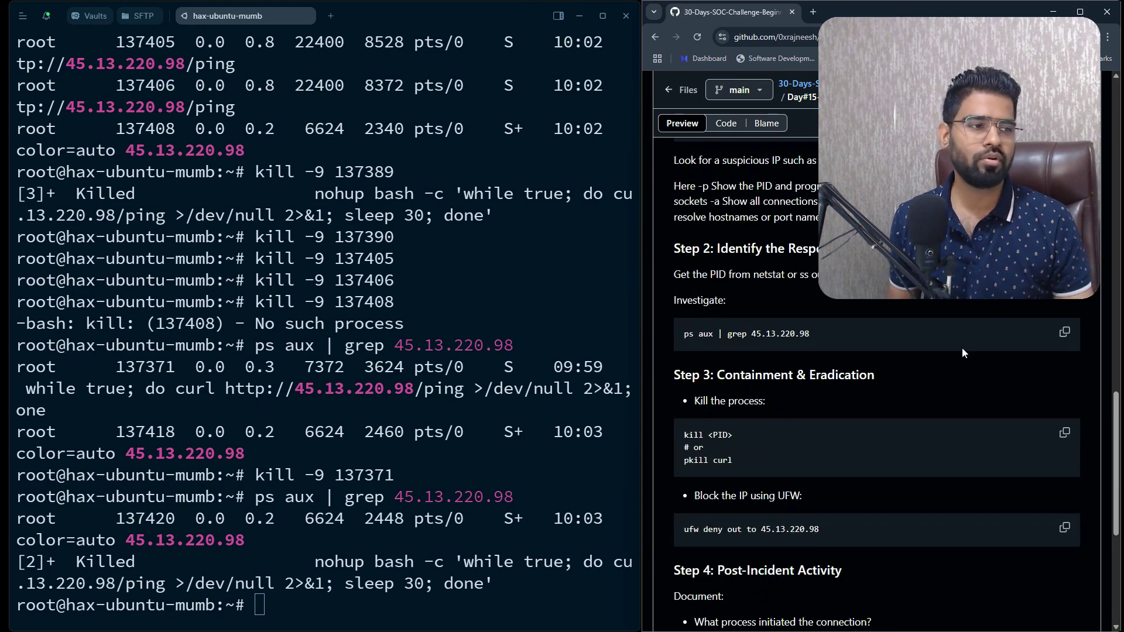
drag(1118, 402, 1119, 423)
click(527, 292)
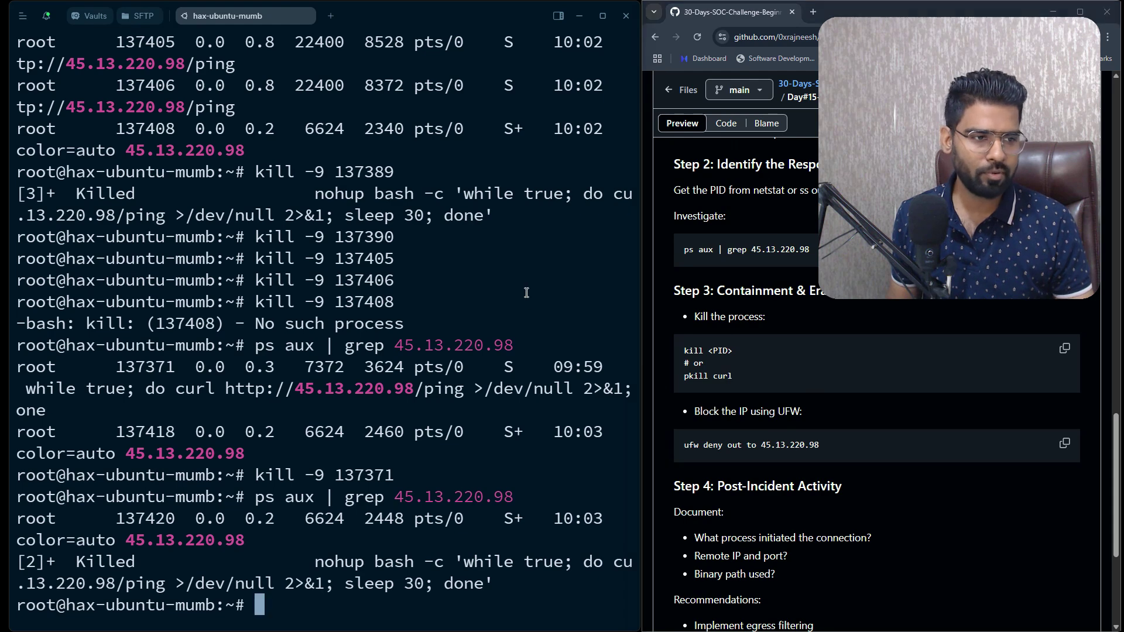
drag(839, 445, 686, 445)
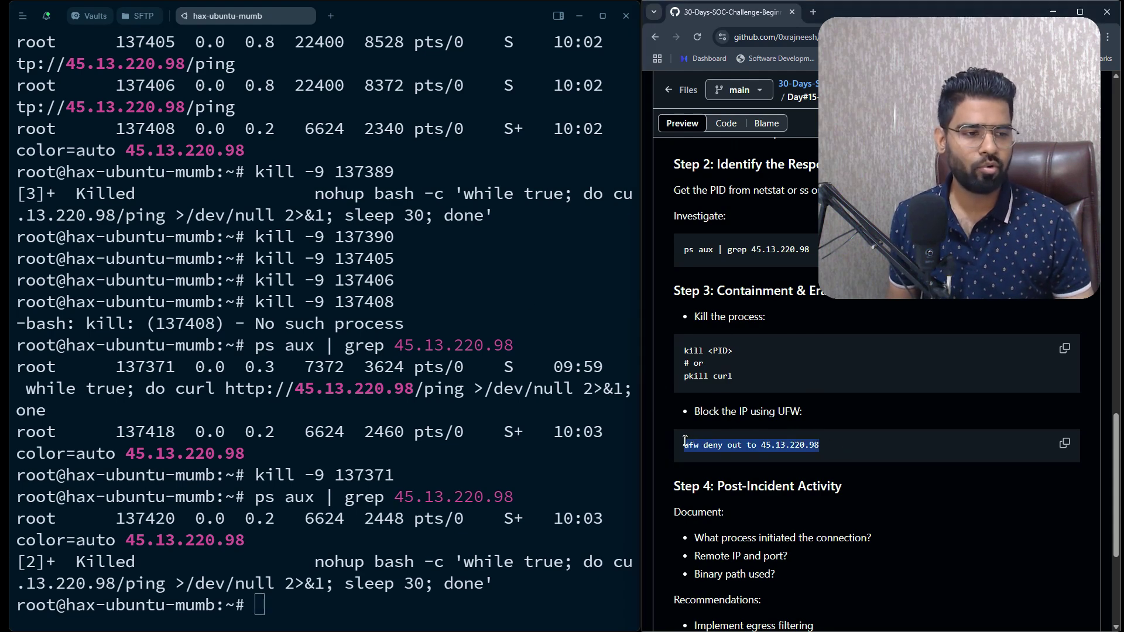
click(414, 445)
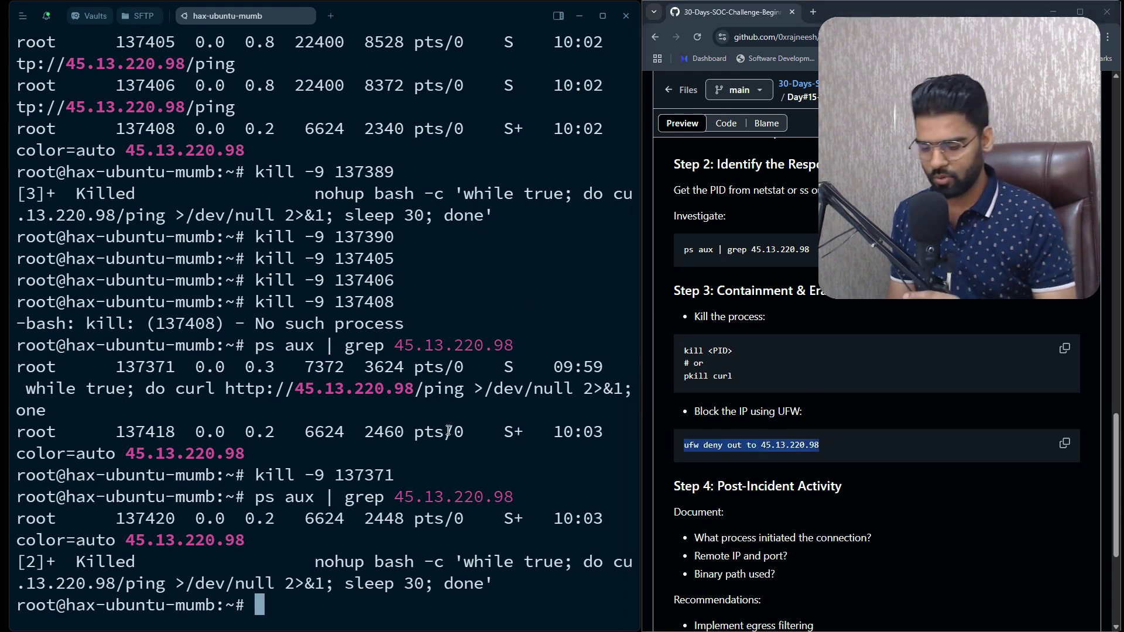
text(ufw deny)
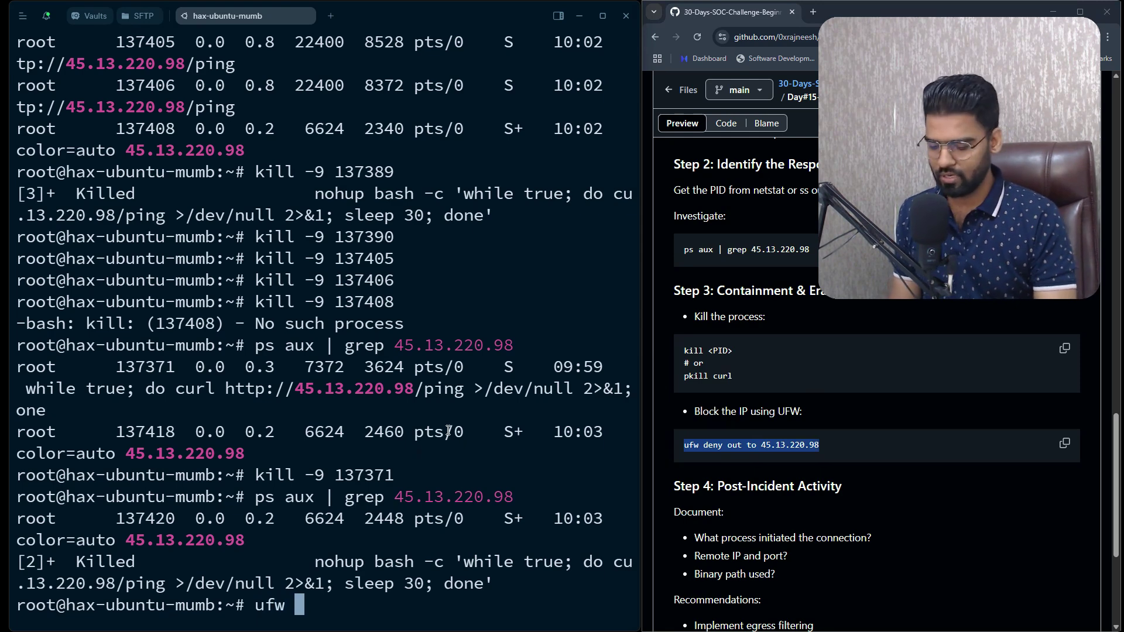
text( out )
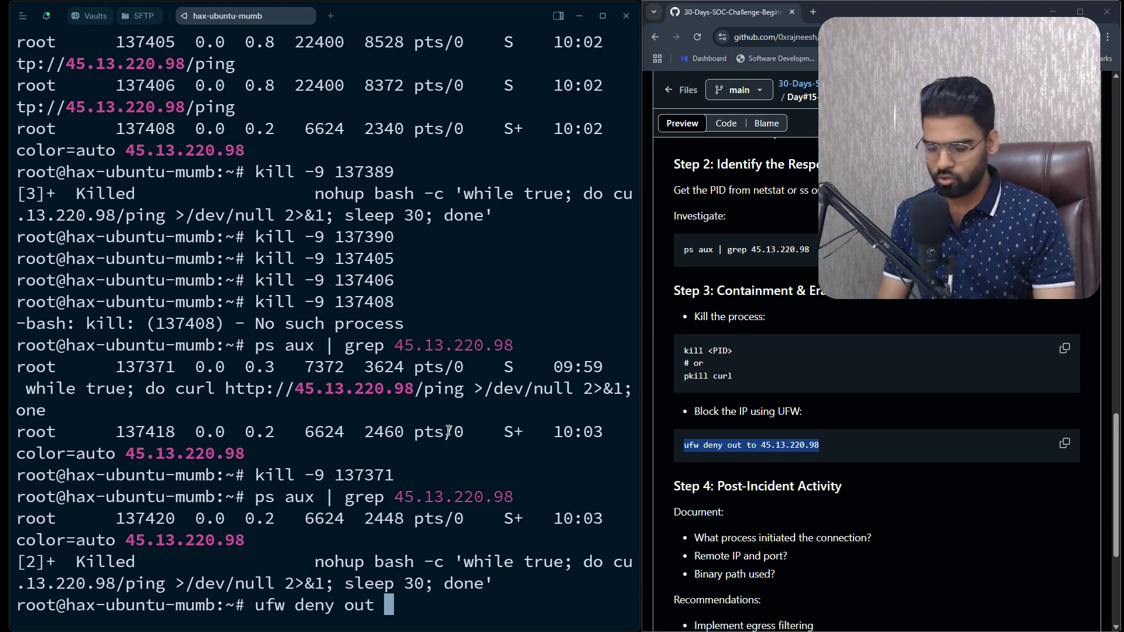
text(to)
click(865, 432)
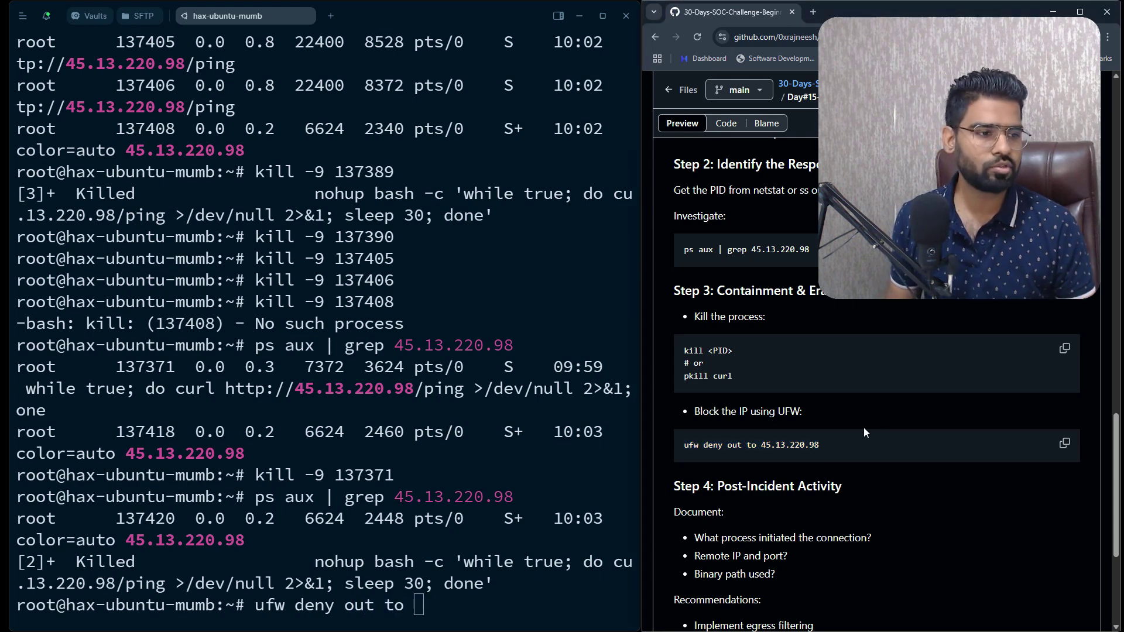
drag(819, 444, 764, 442)
key(ctrl+c)
click(551, 299)
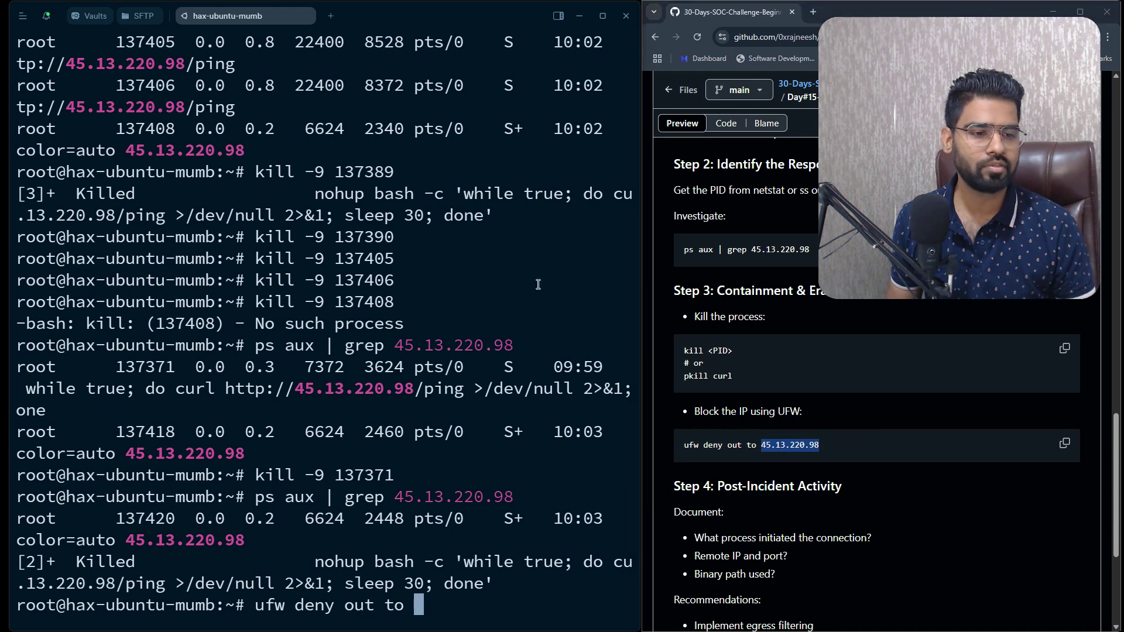
key(ctrl+v)
key(Return)
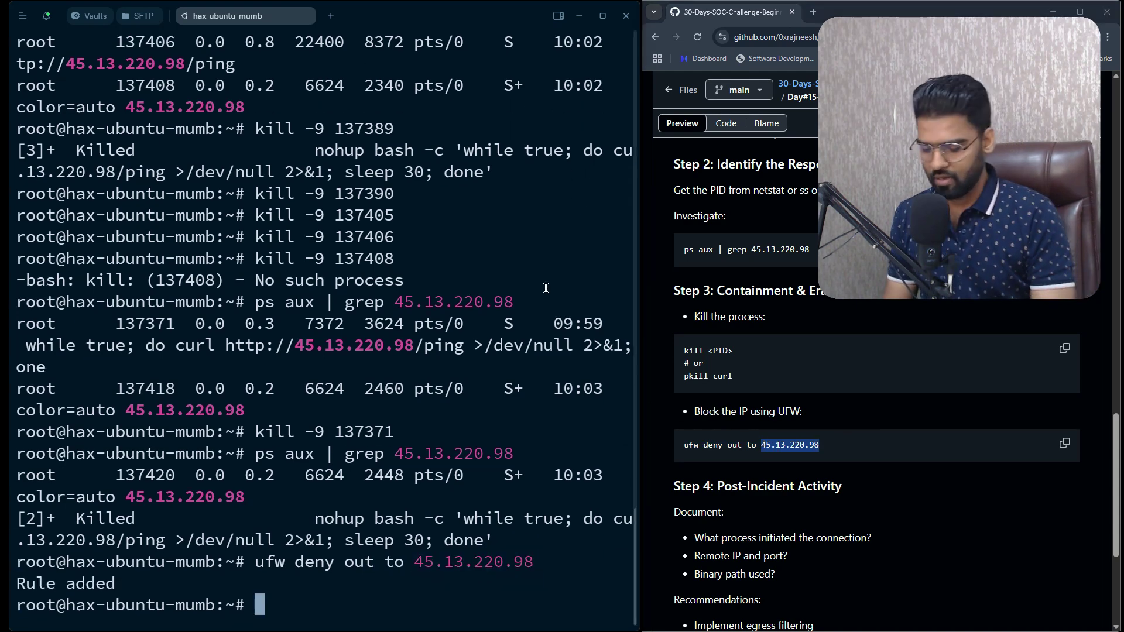
Step: Run ufw status and examine the firewall rule listed for 45.13.220.98
text(ufw status)
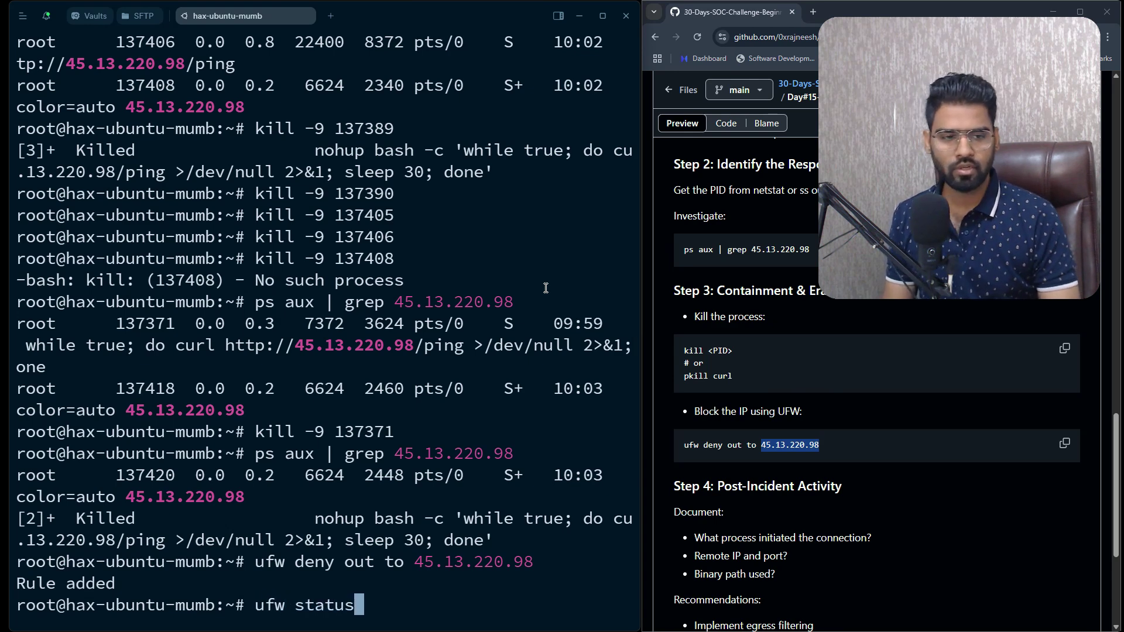
key(Return)
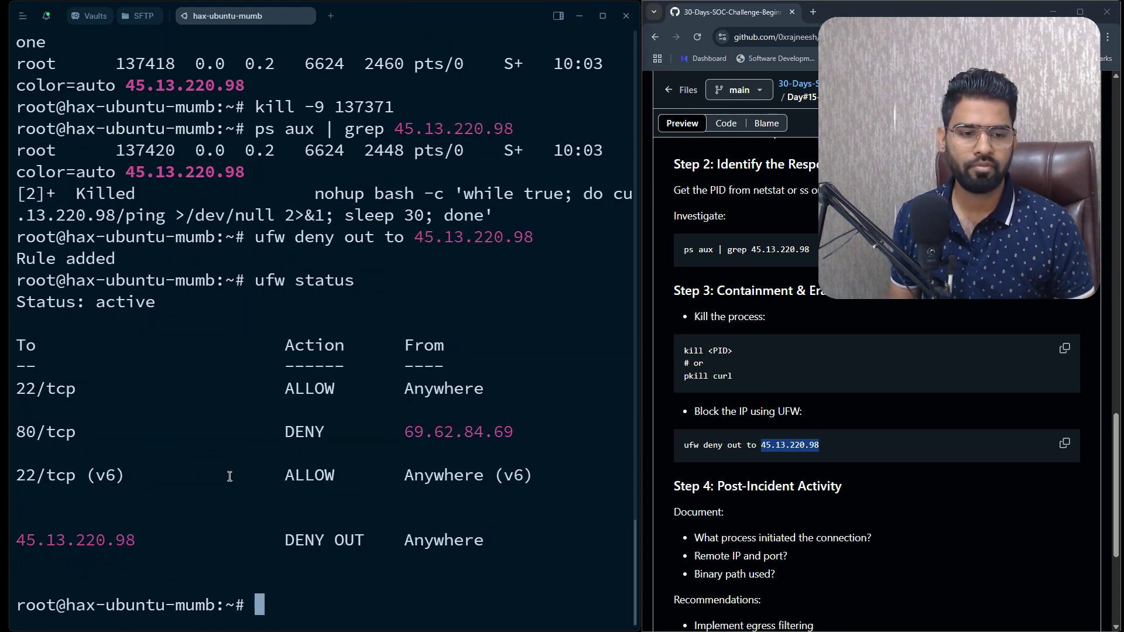
drag(21, 540, 130, 540)
click(274, 543)
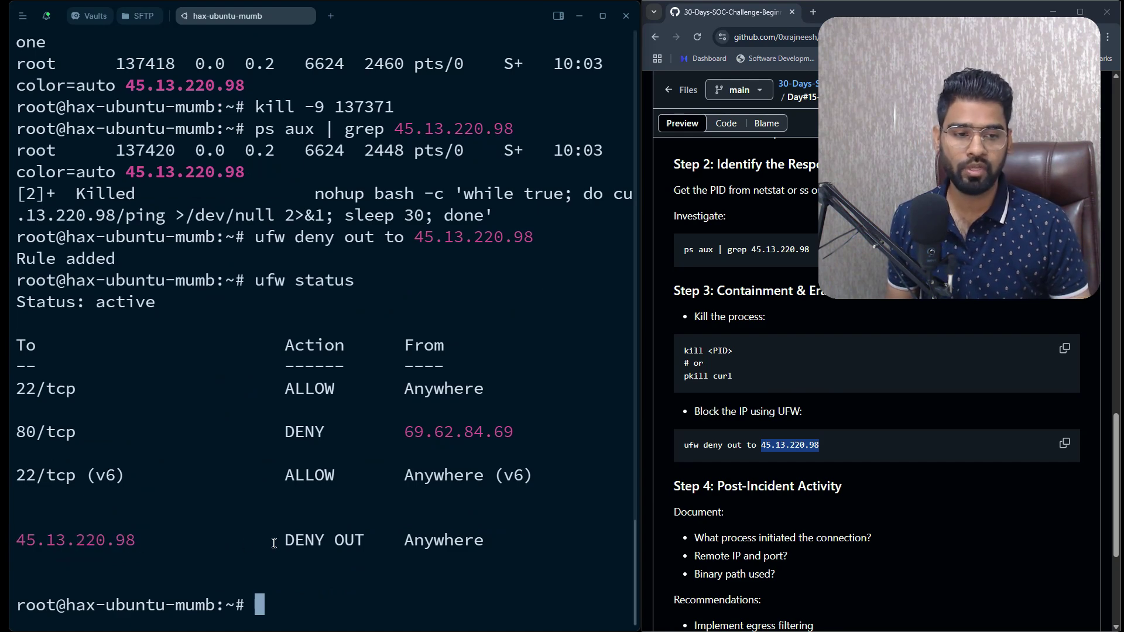
double_click(288, 540)
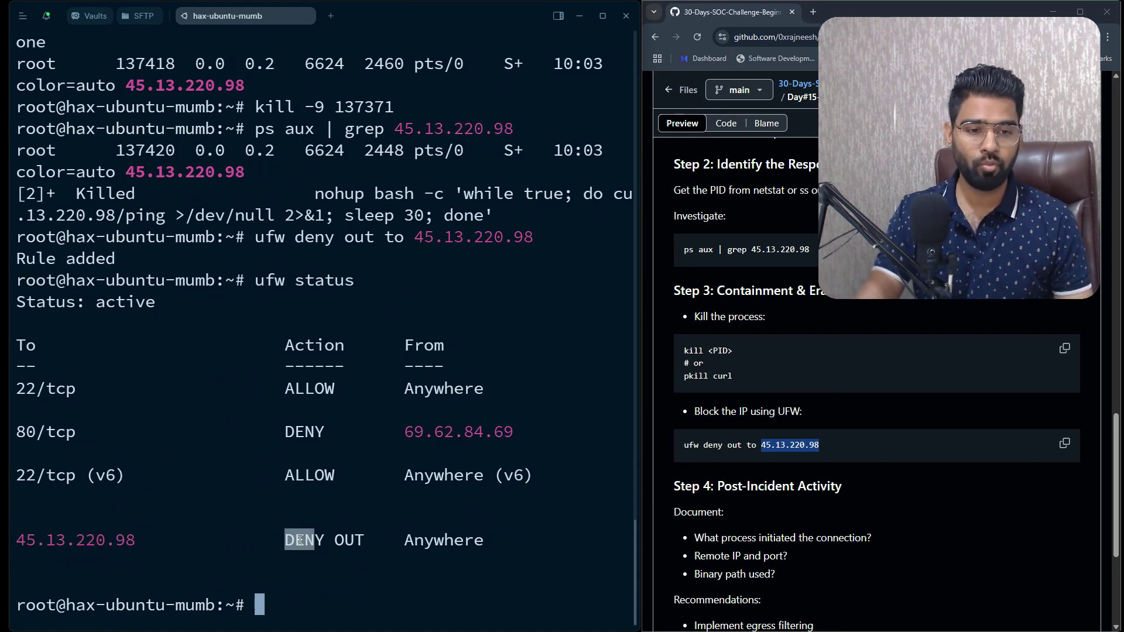
click(113, 532)
drag(135, 539, 18, 550)
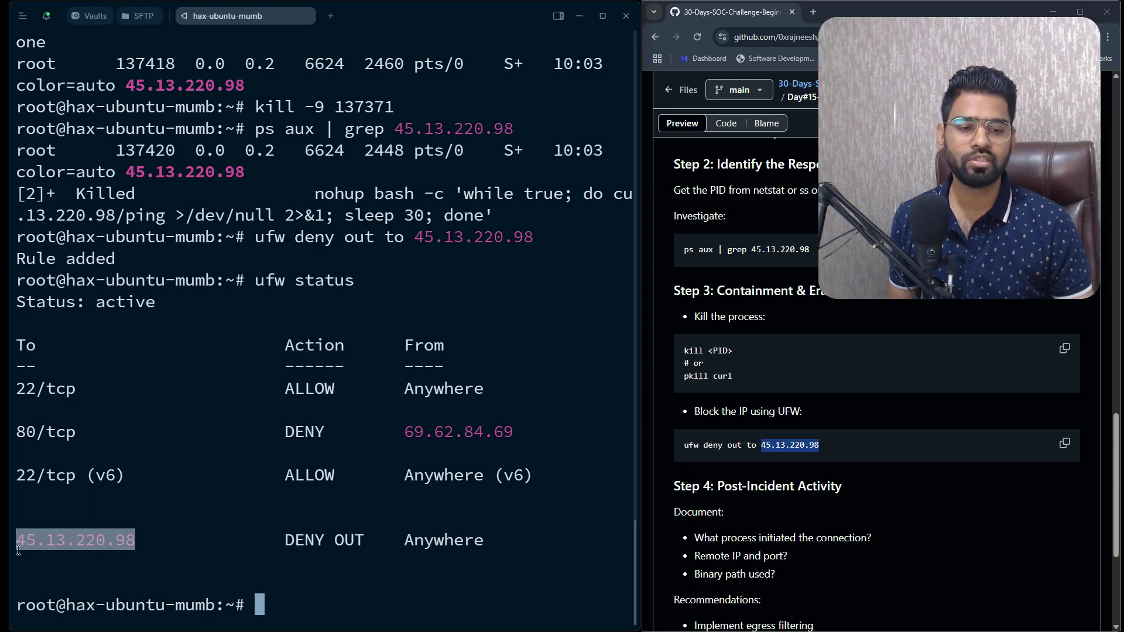
click(228, 541)
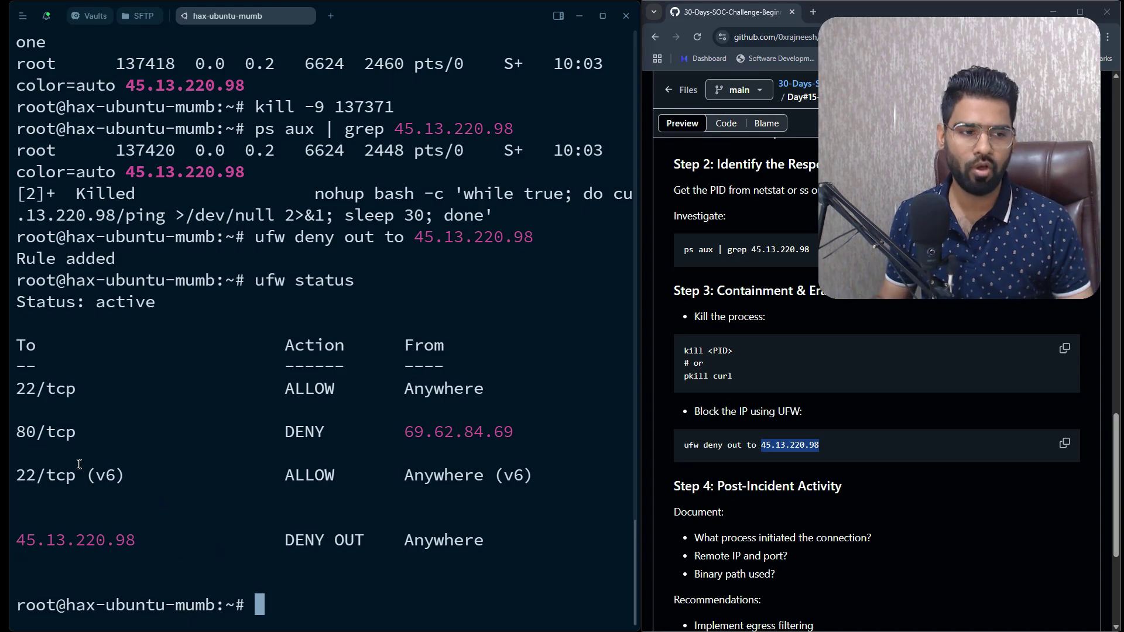
Step: Switch to Discord and open the day-15 channel of the HaxSecurity Community server
click(712, 603)
scroll(770, 554, down, 4)
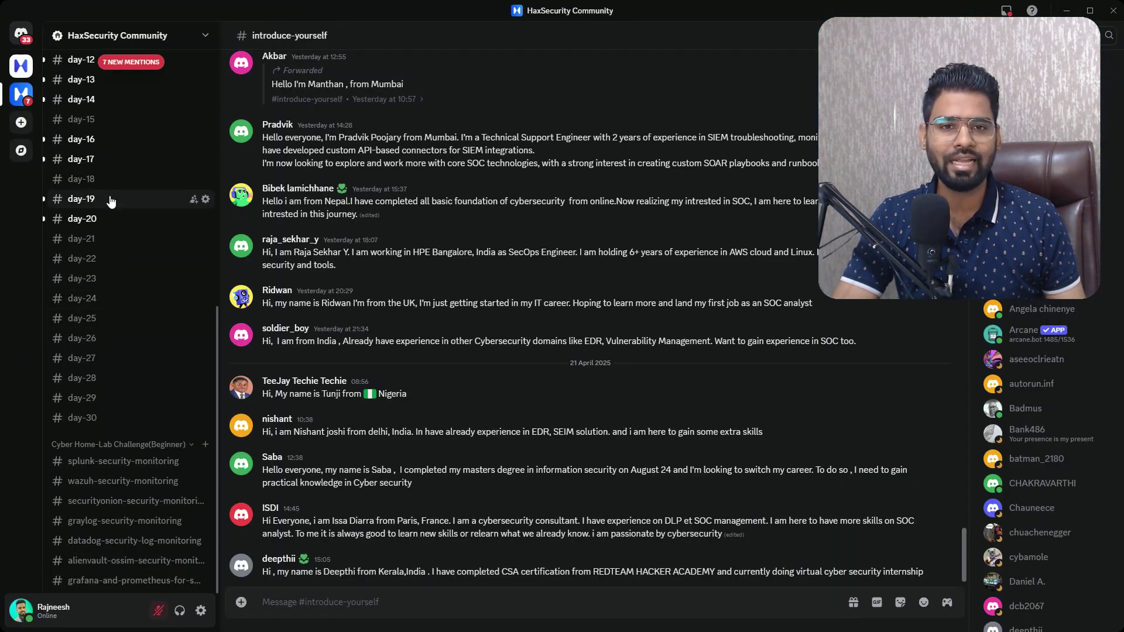
click(96, 118)
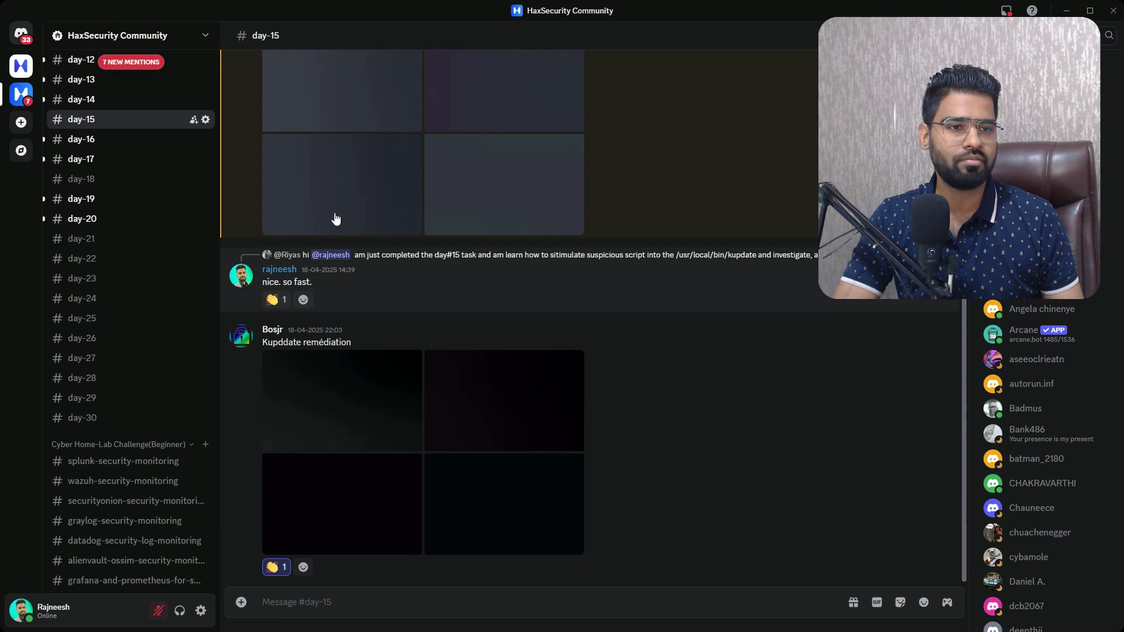